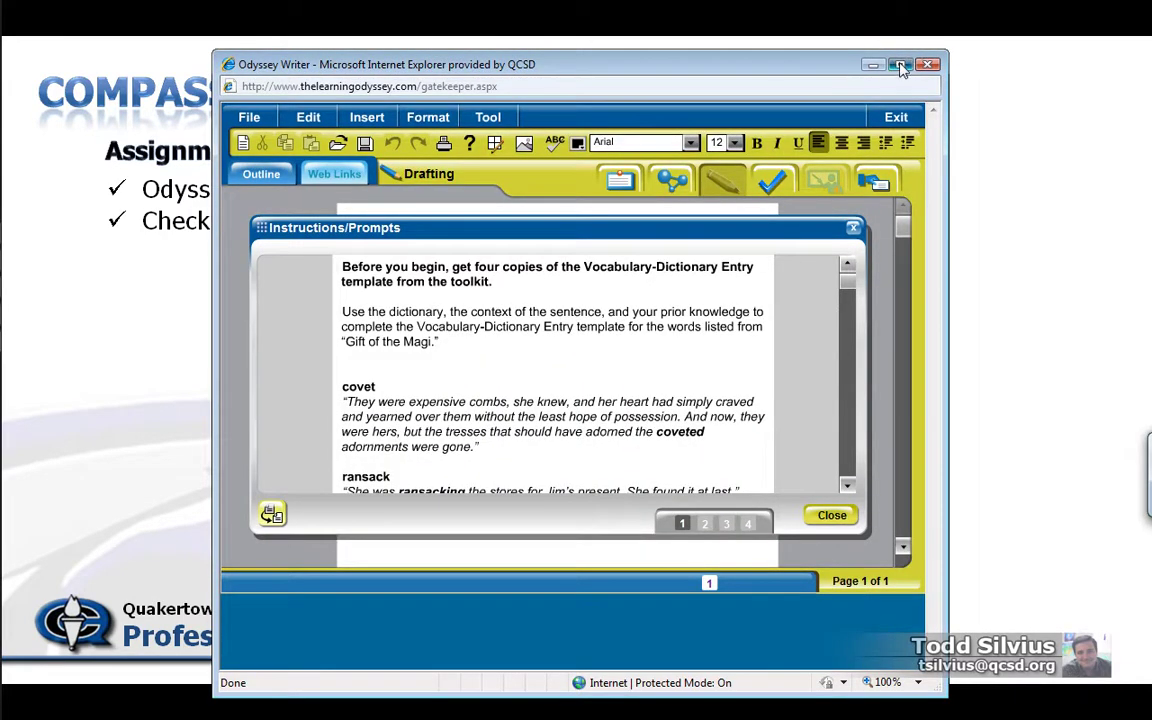
# Step: Maximize Writer and paste the assignment instructions and four vocabulary prompts into the draft
pyautogui.doubleClick(806, 64)
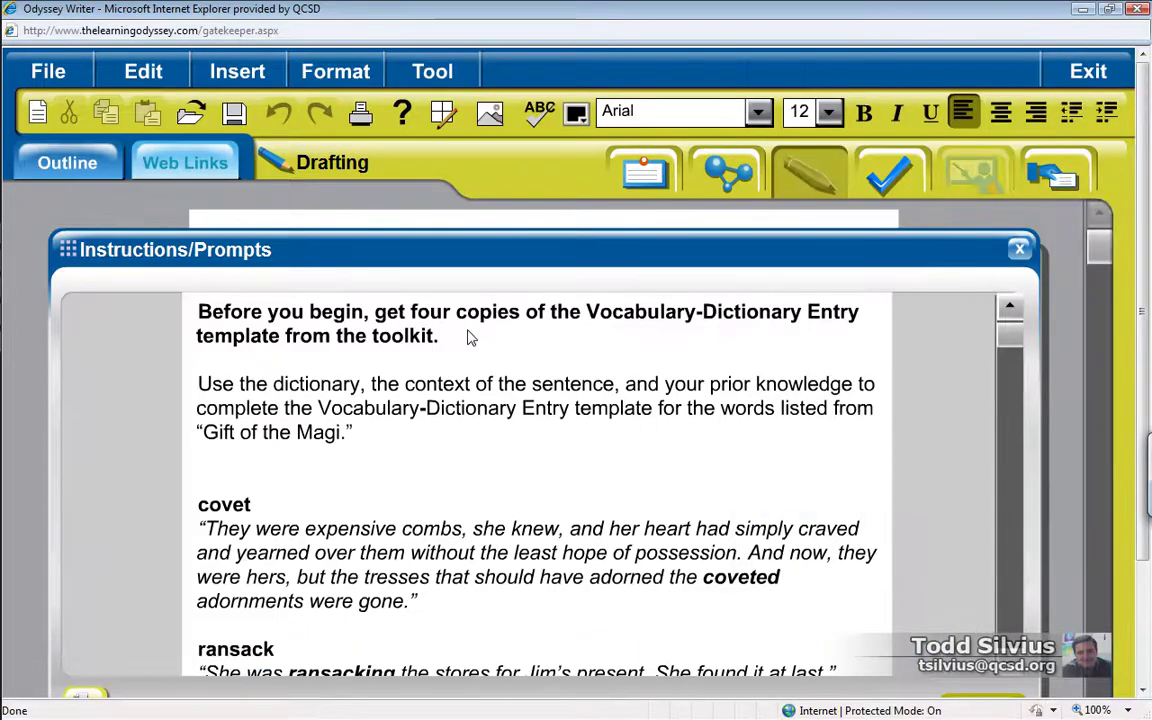
pyautogui.moveTo(1007, 354); pyautogui.dragTo(1008, 400)
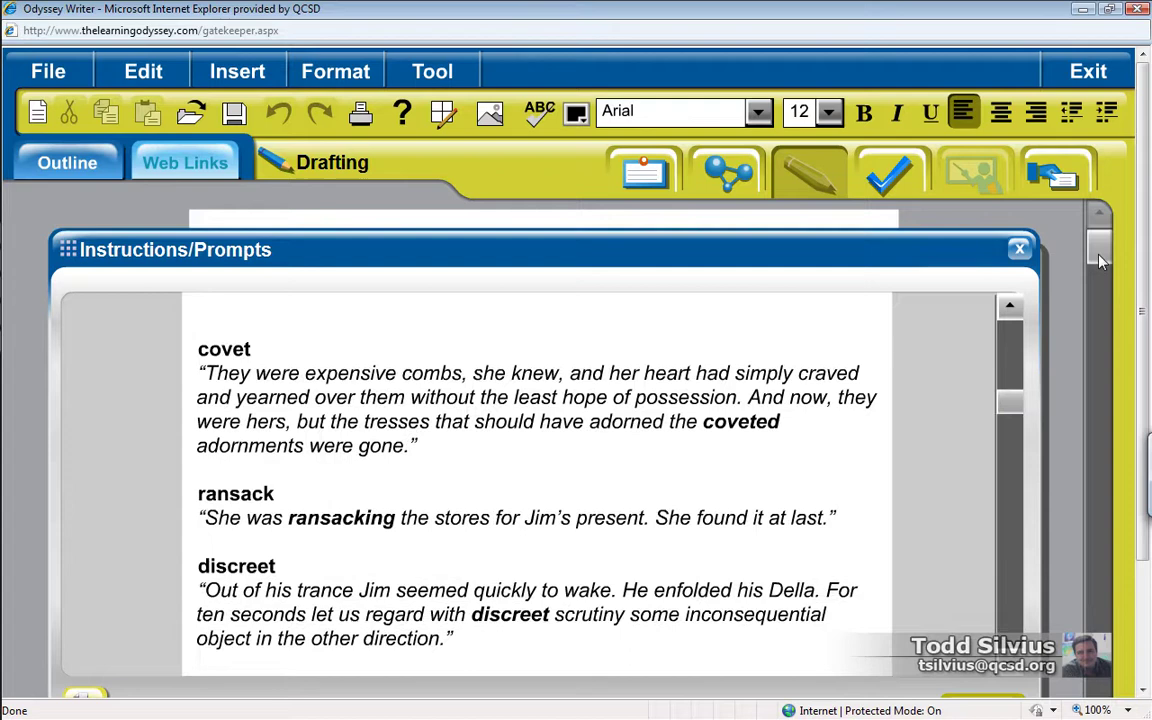
pyautogui.moveTo(1147, 249); pyautogui.dragTo(1146, 290)
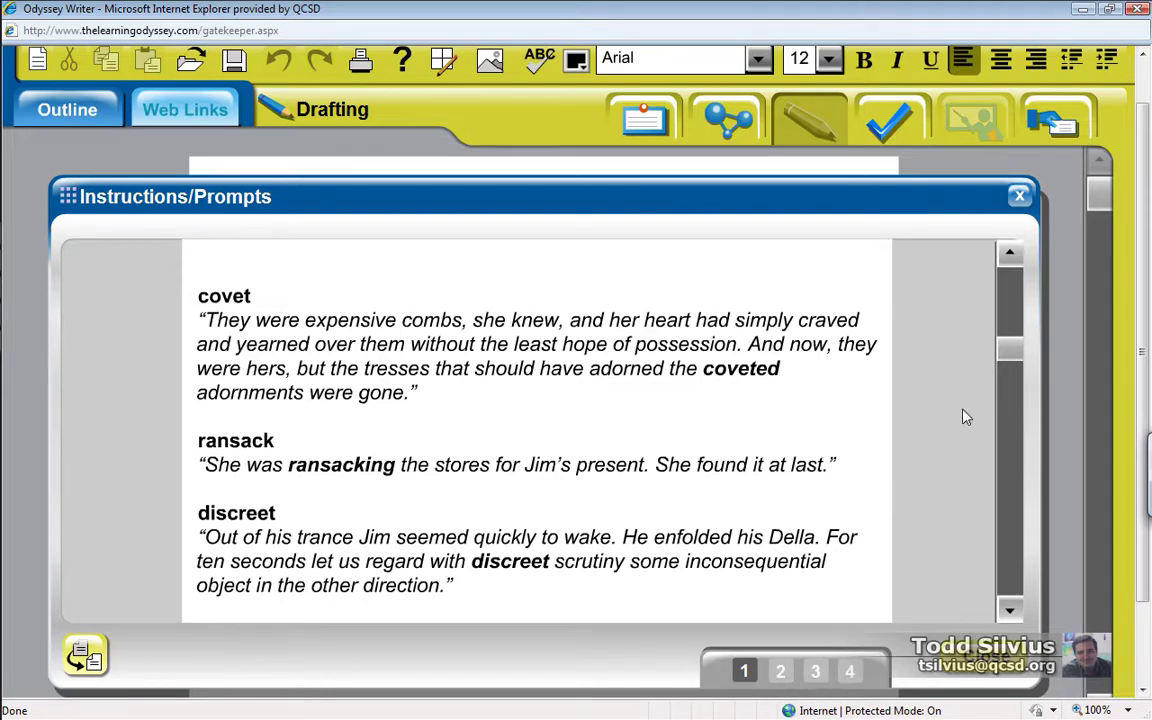
pyautogui.moveTo(1008, 355); pyautogui.dragTo(1008, 257)
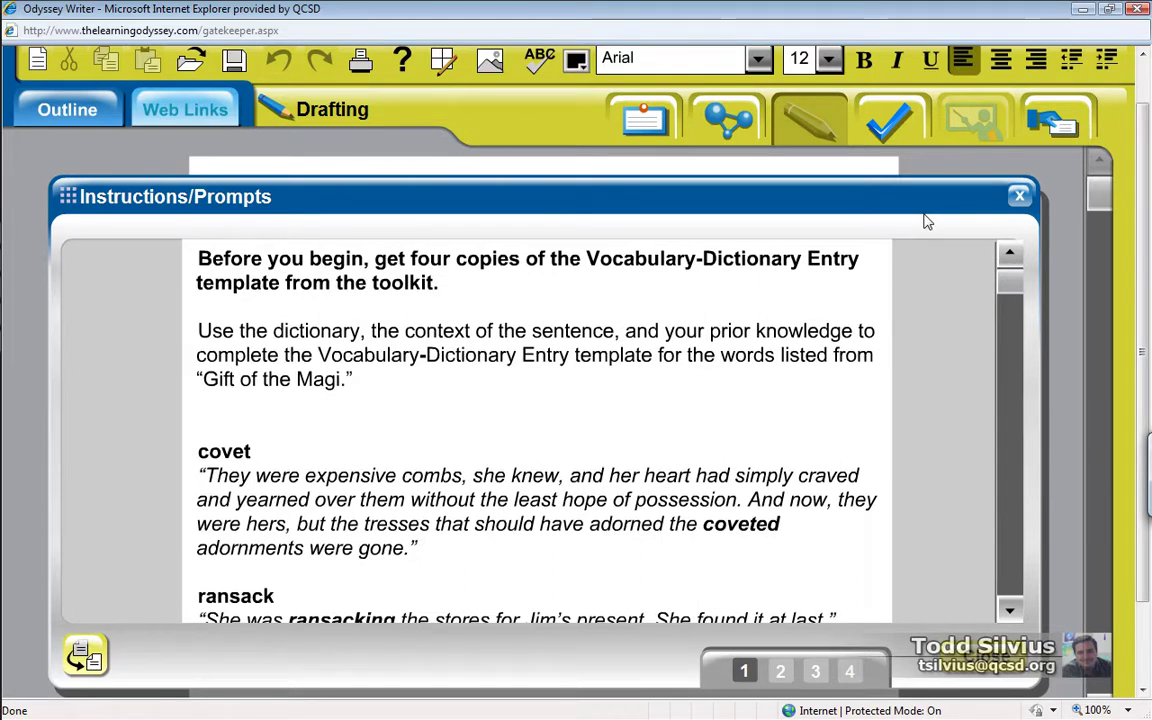
pyautogui.click(89, 655)
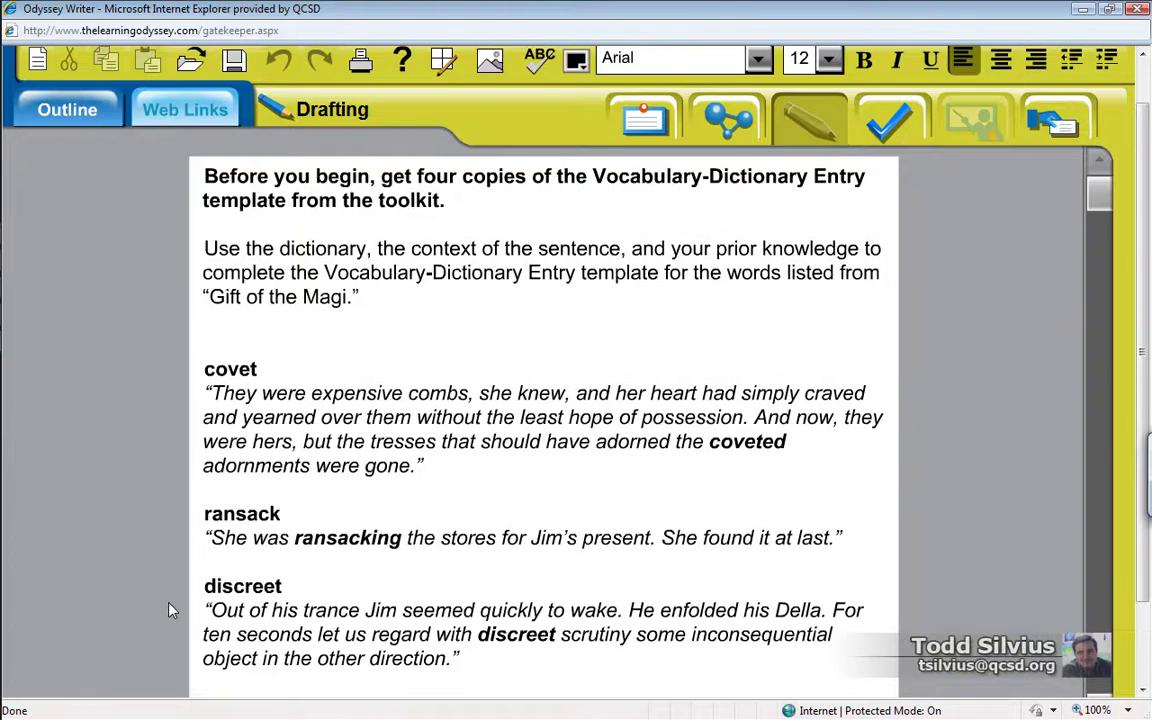
pyautogui.moveTo(1099, 186); pyautogui.dragTo(1126, 175)
pyautogui.scroll(-2, 1149, 186)
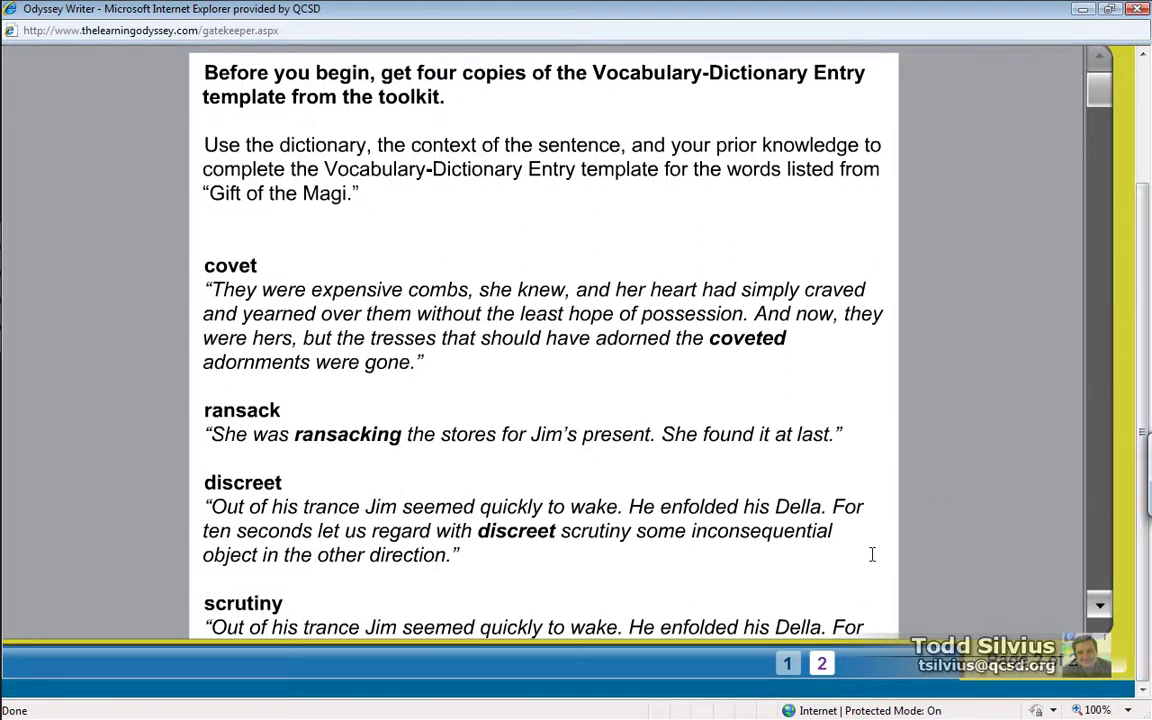
# Step: On page 1, type 'This is Page one of my first draft.', 'The End.', and the author's name on separate lines
pyautogui.click(788, 665)
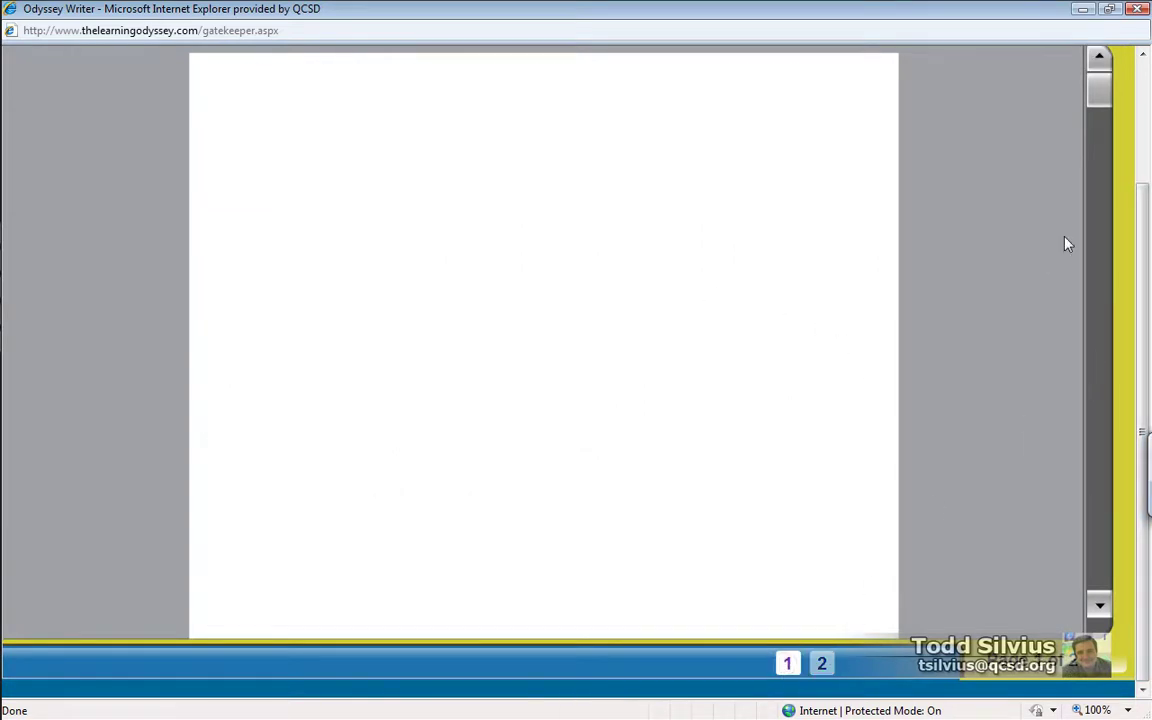
pyautogui.scroll(2, 1145, 255)
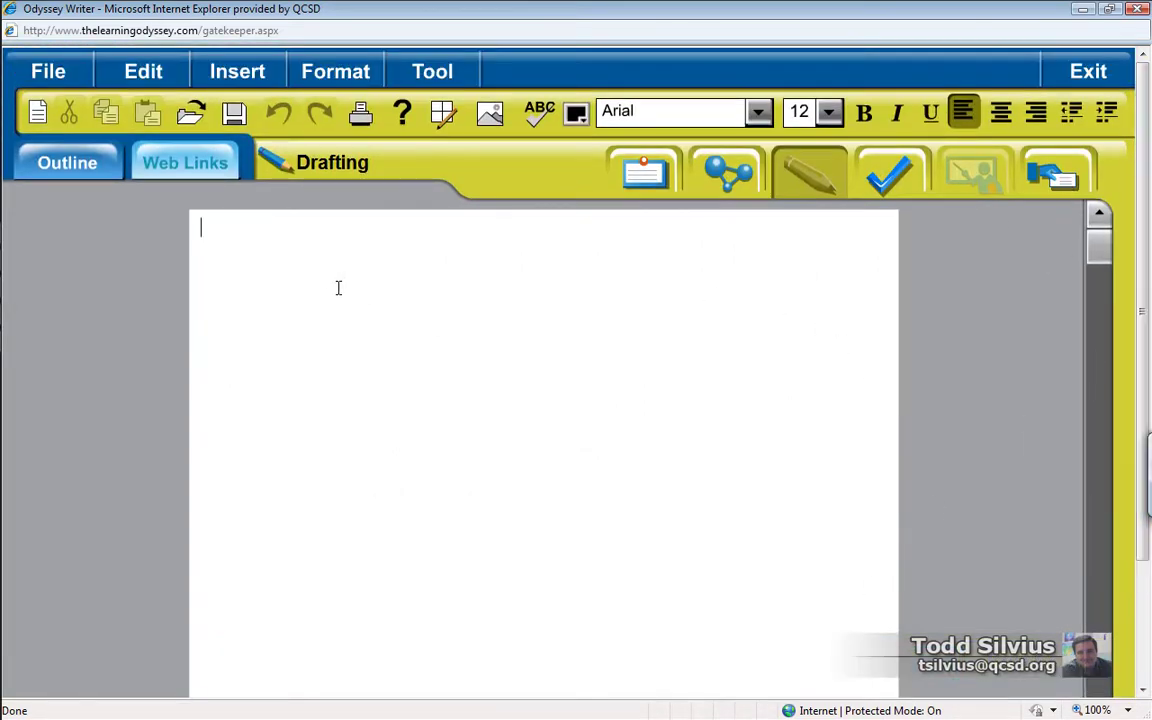
pyautogui.write('This is P')
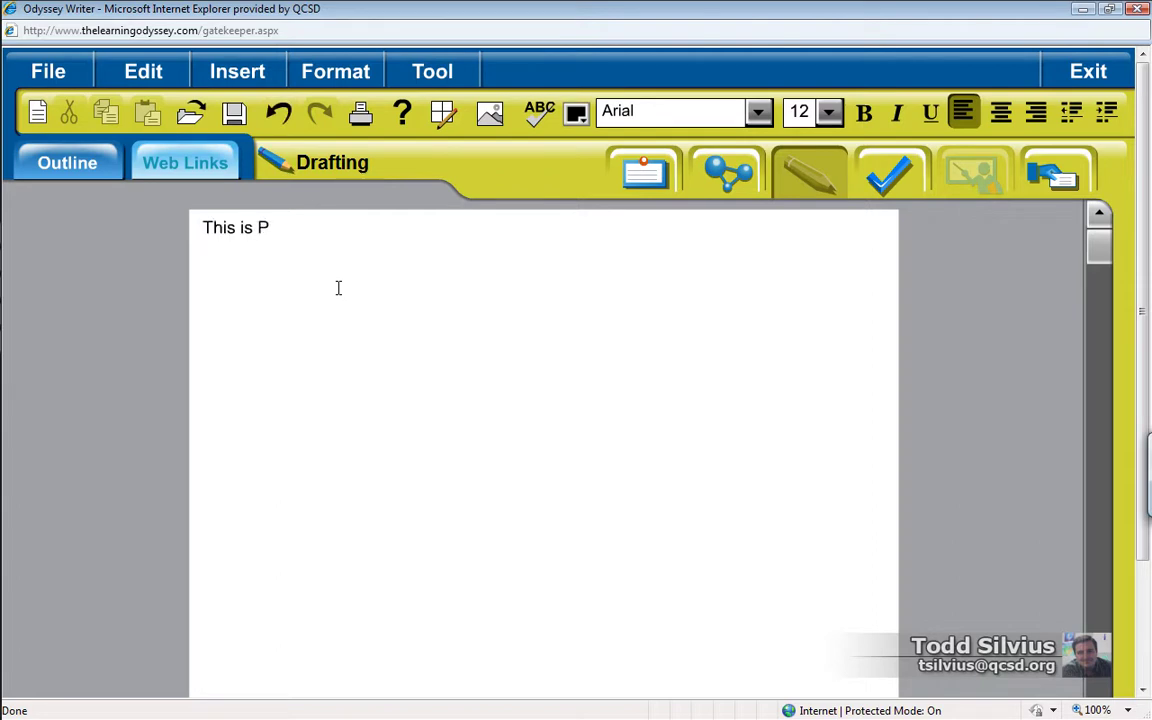
pyautogui.write('age one of my ')
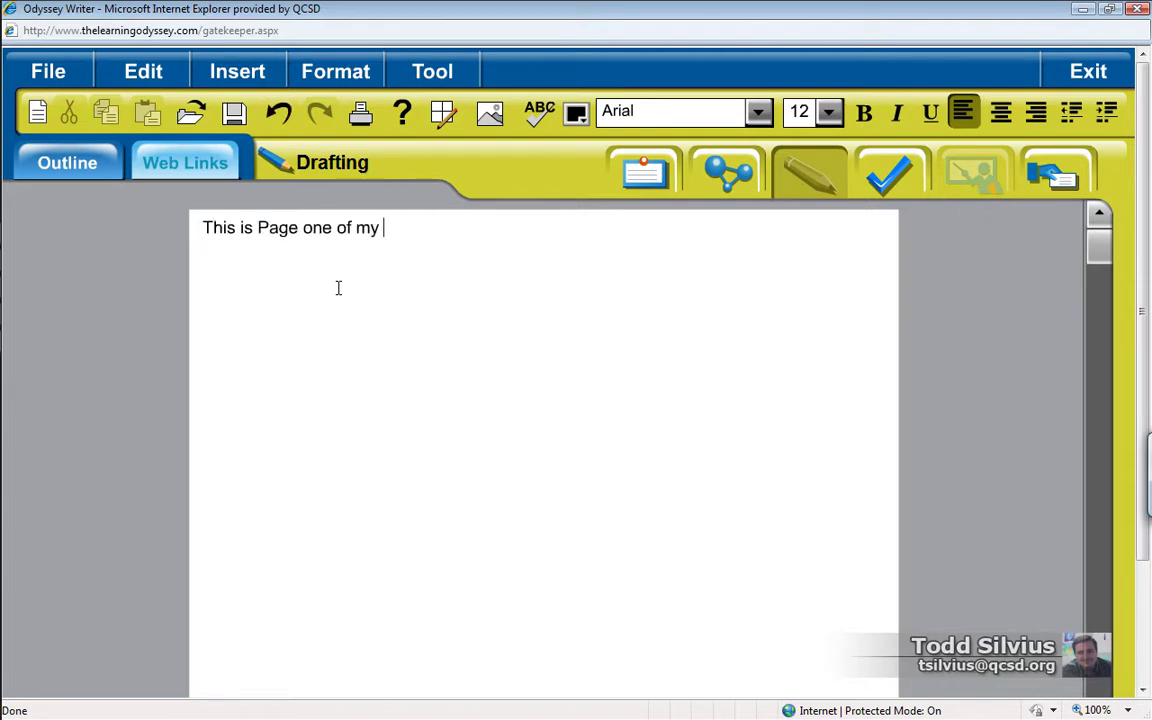
pyautogui.write('first draft.')
pyautogui.press('Return')
pyautogui.write('Then En')
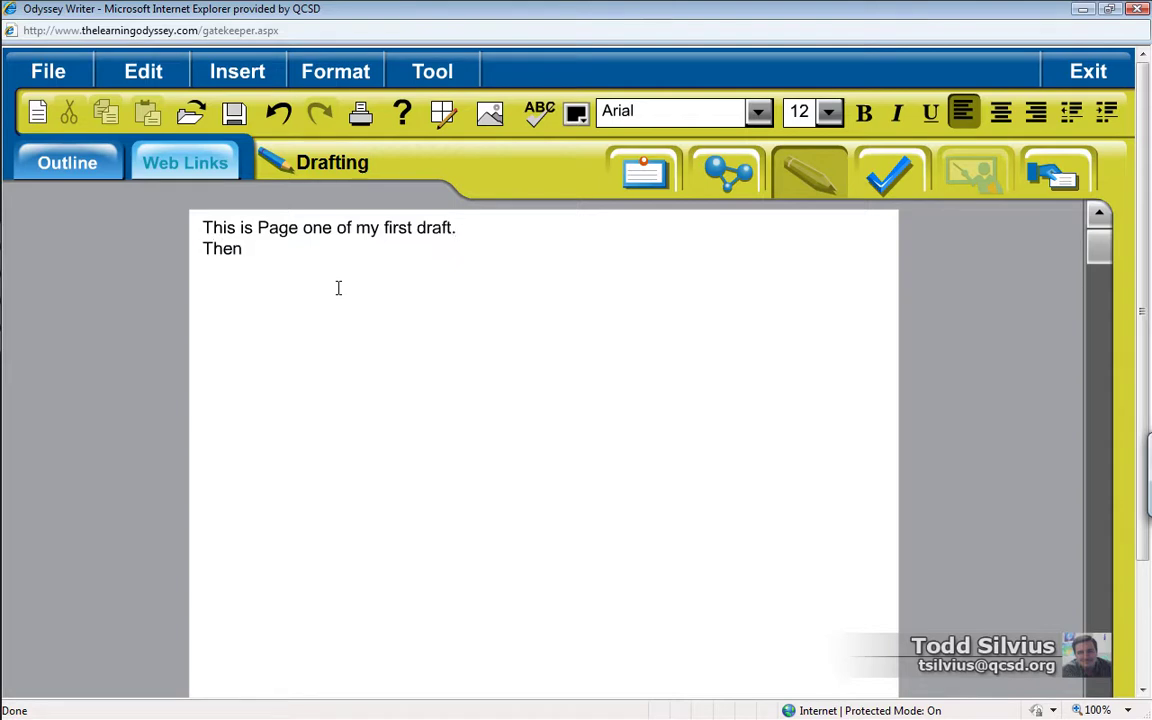
pyautogui.press('BackSpace')
pyautogui.press('BackSpace')
pyautogui.press('BackSpace')
pyautogui.press('BackSpace')
pyautogui.write('End.')
pyautogui.press('Return')
pyautogui.write('Todd')
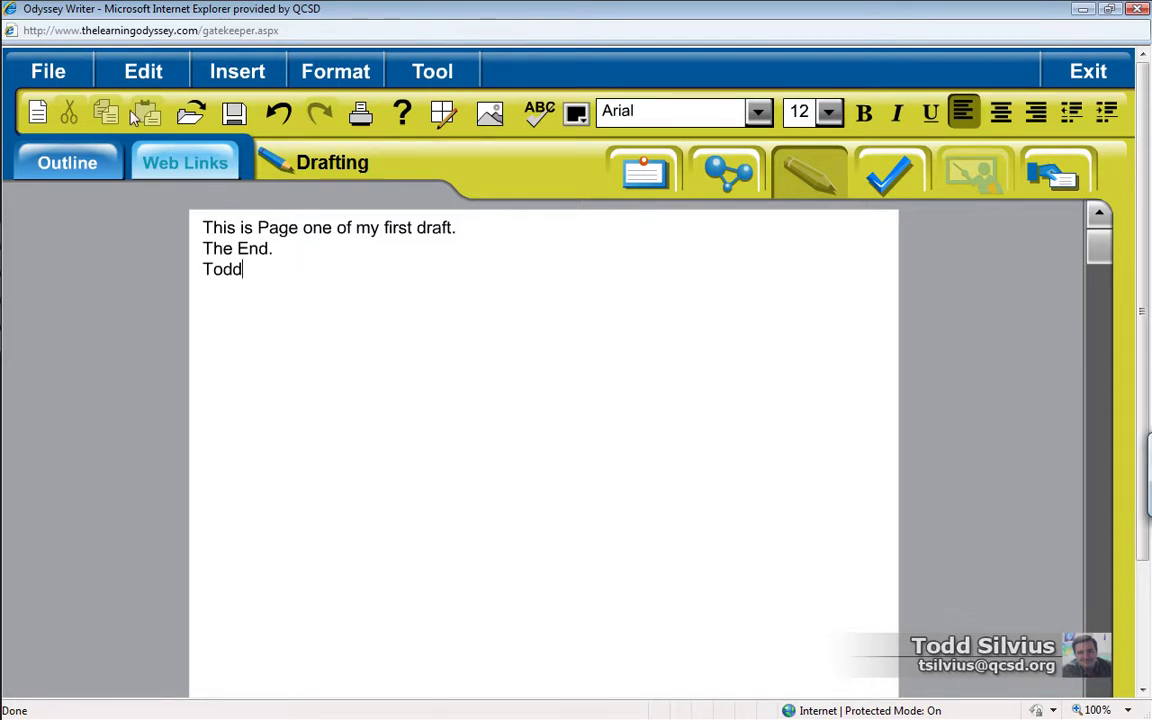
pyautogui.click(57, 72)
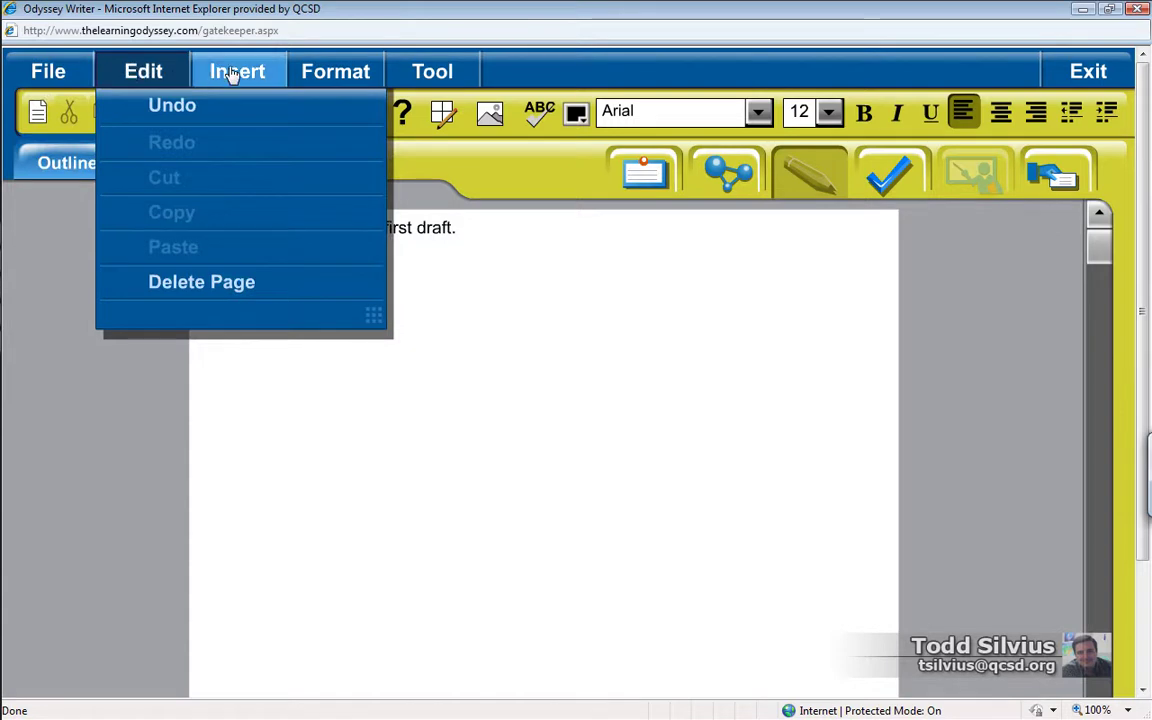
pyautogui.moveTo(233, 74)
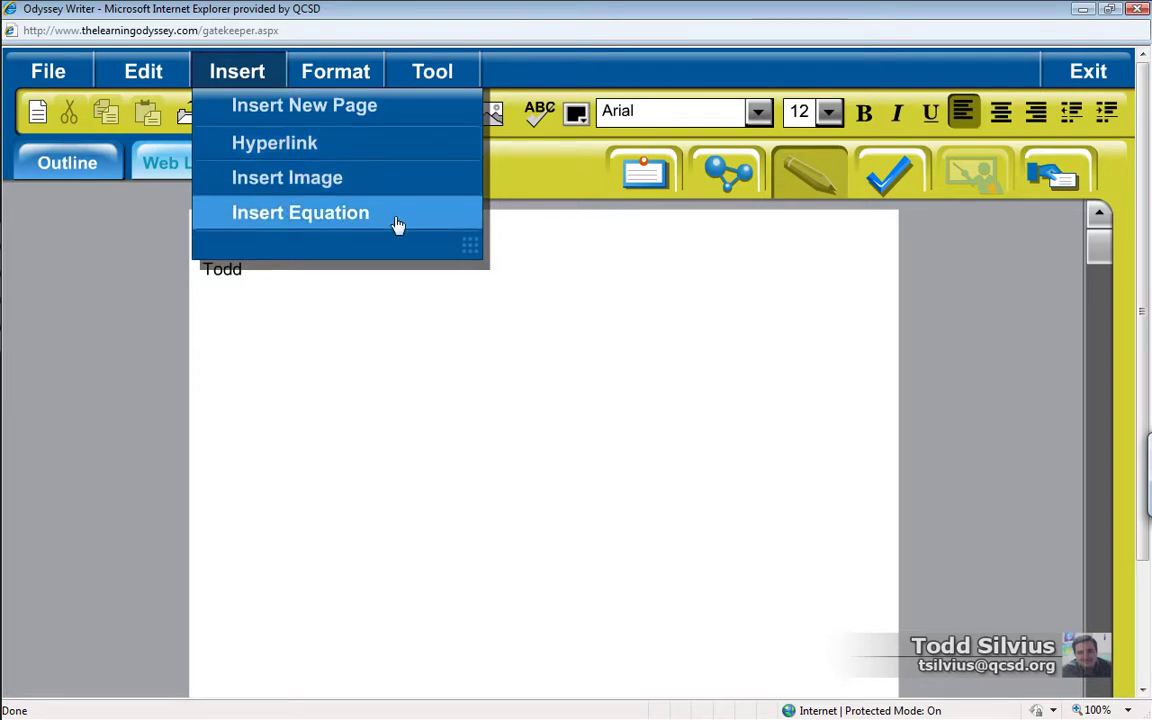
pyautogui.click(341, 89)
pyautogui.moveTo(348, 108)
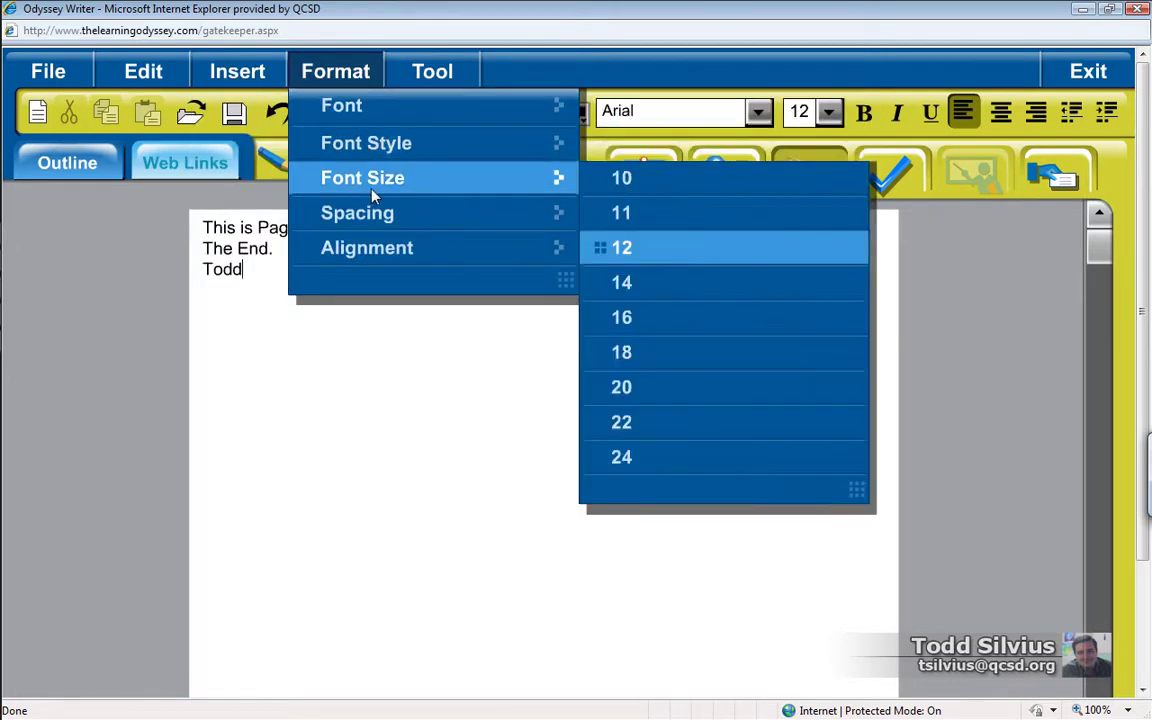
pyautogui.moveTo(372, 235)
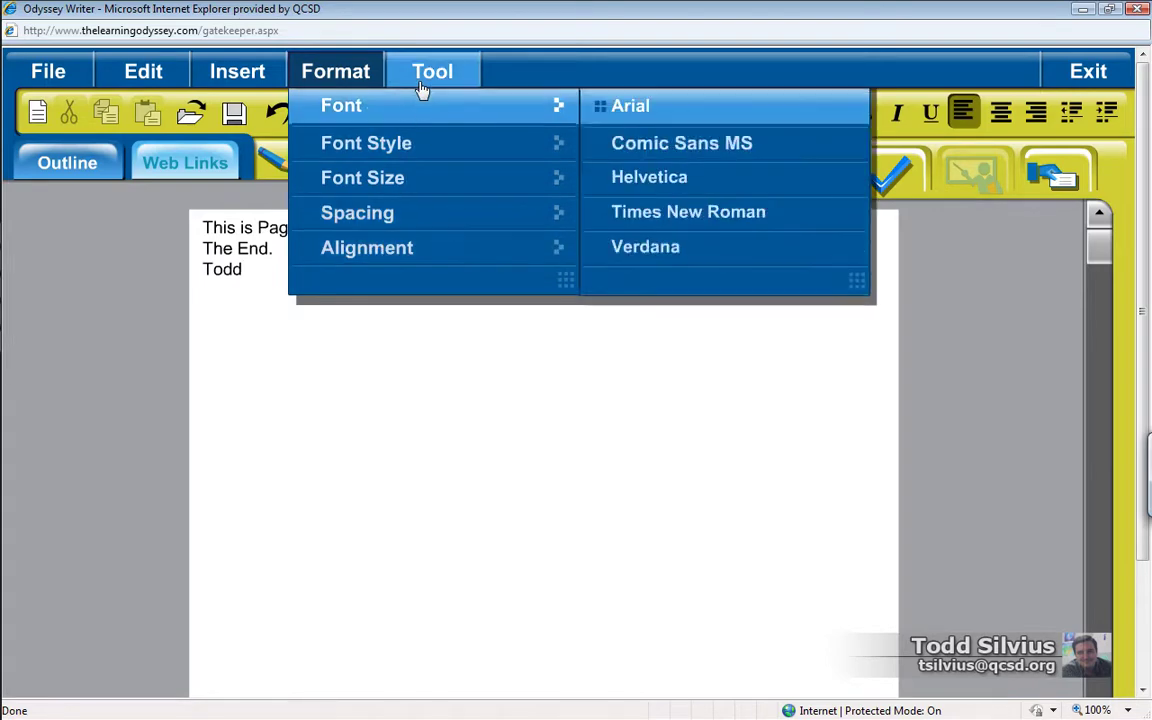
pyautogui.click(420, 78)
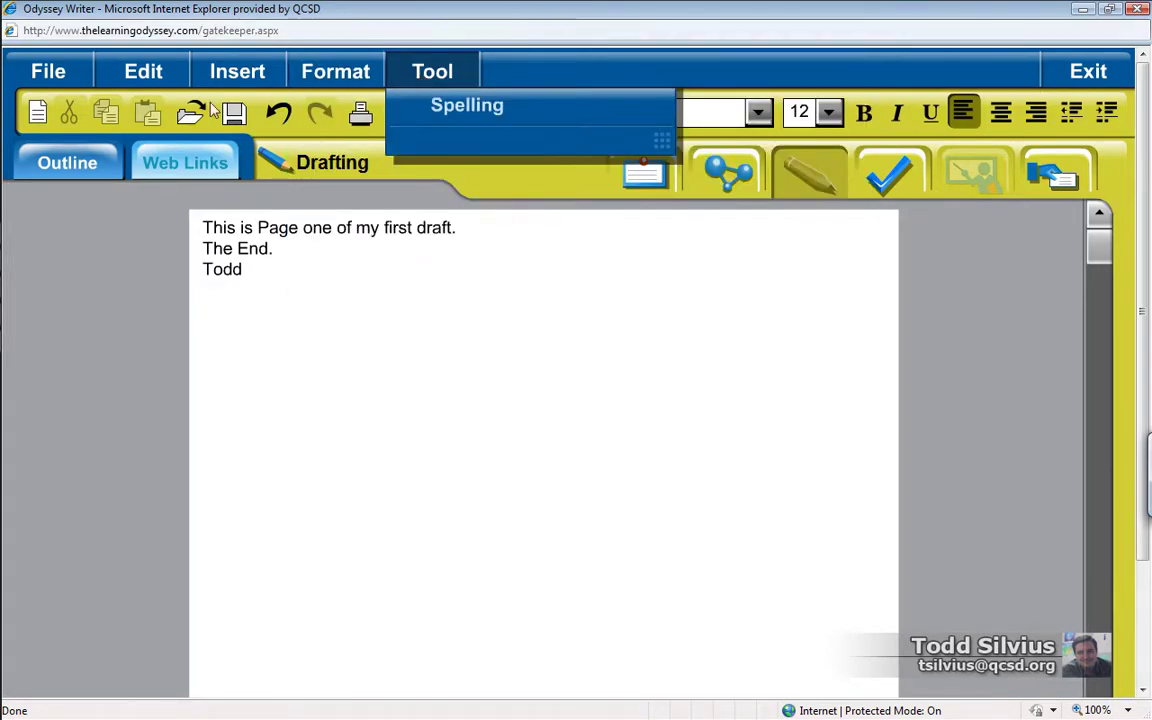
pyautogui.click(47, 73)
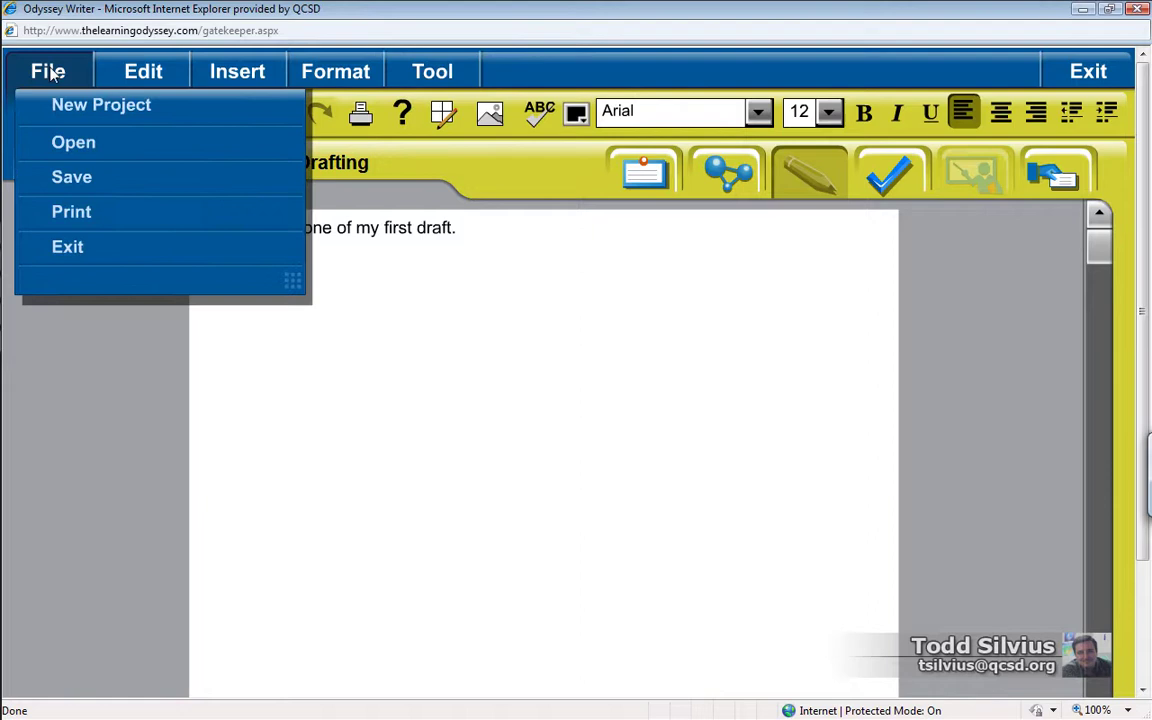
pyautogui.click(48, 75)
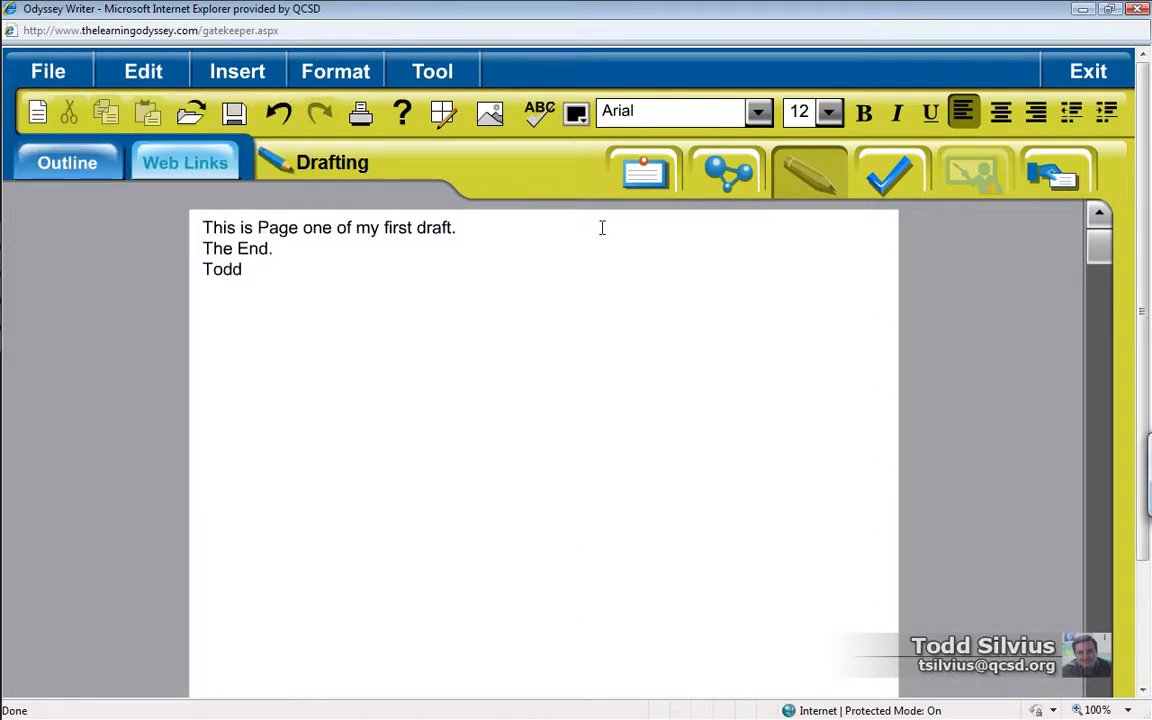
# Step: Hand in the draft to the English 1 teacher, dismiss the confirmation, and leave the project
pyautogui.click(1062, 182)
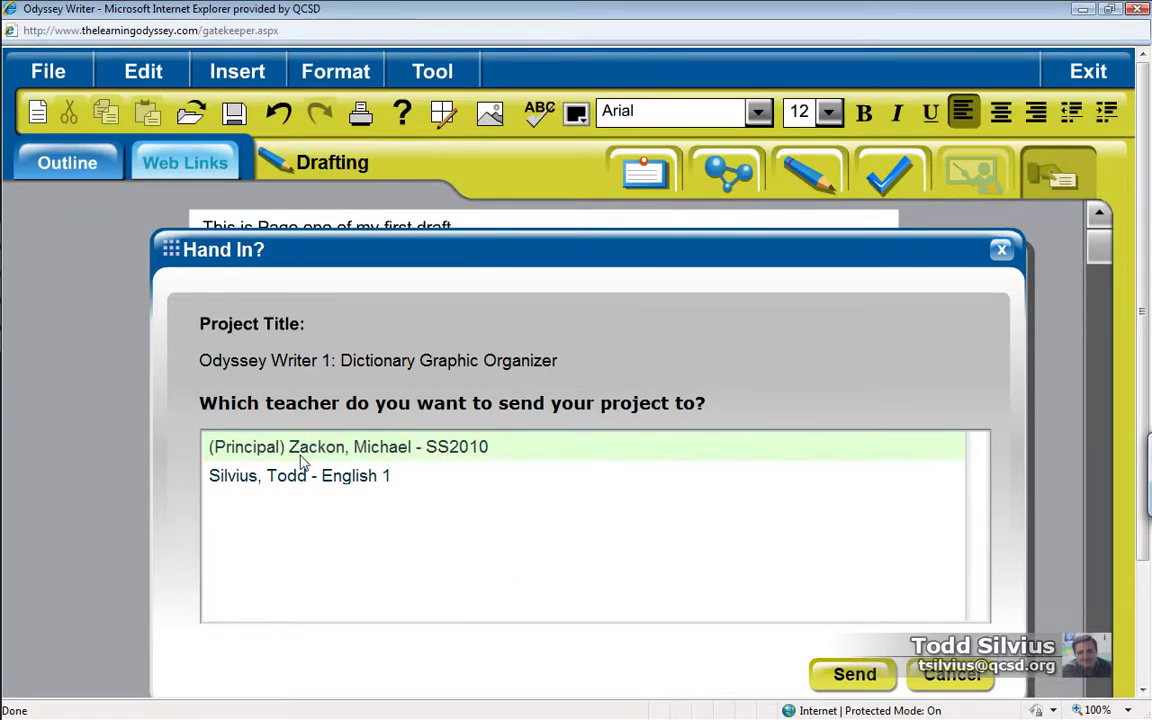
pyautogui.click(305, 452)
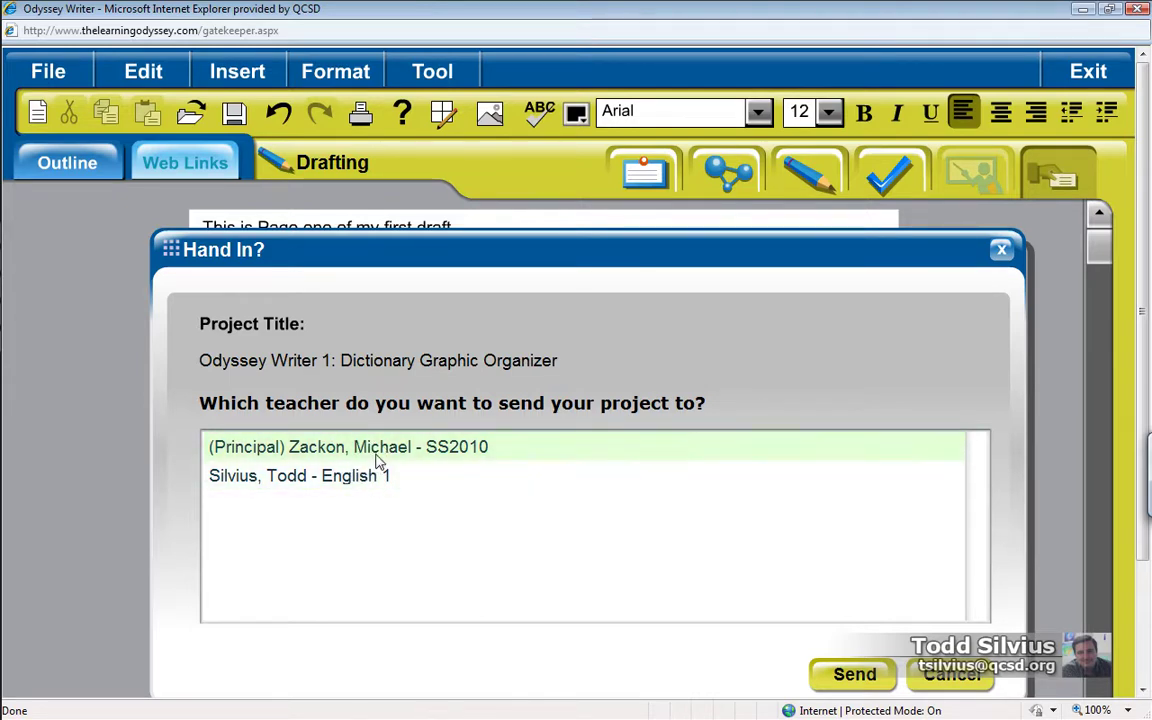
pyautogui.click(378, 480)
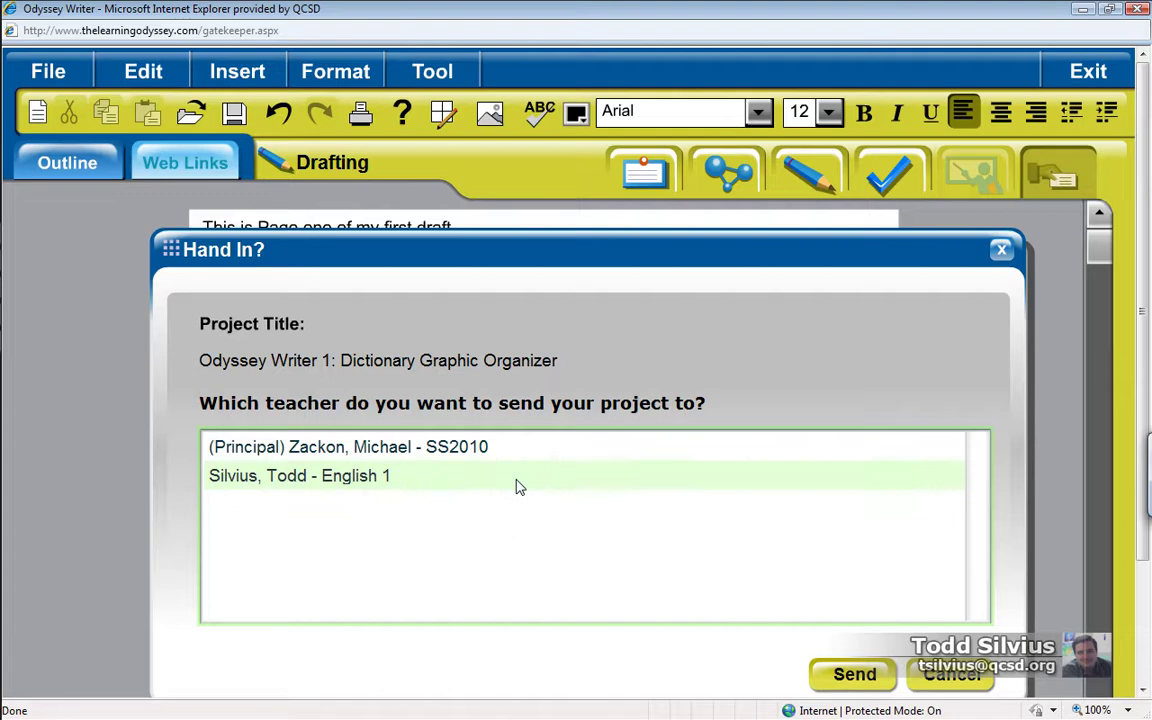
pyautogui.click(514, 483)
pyautogui.click(855, 677)
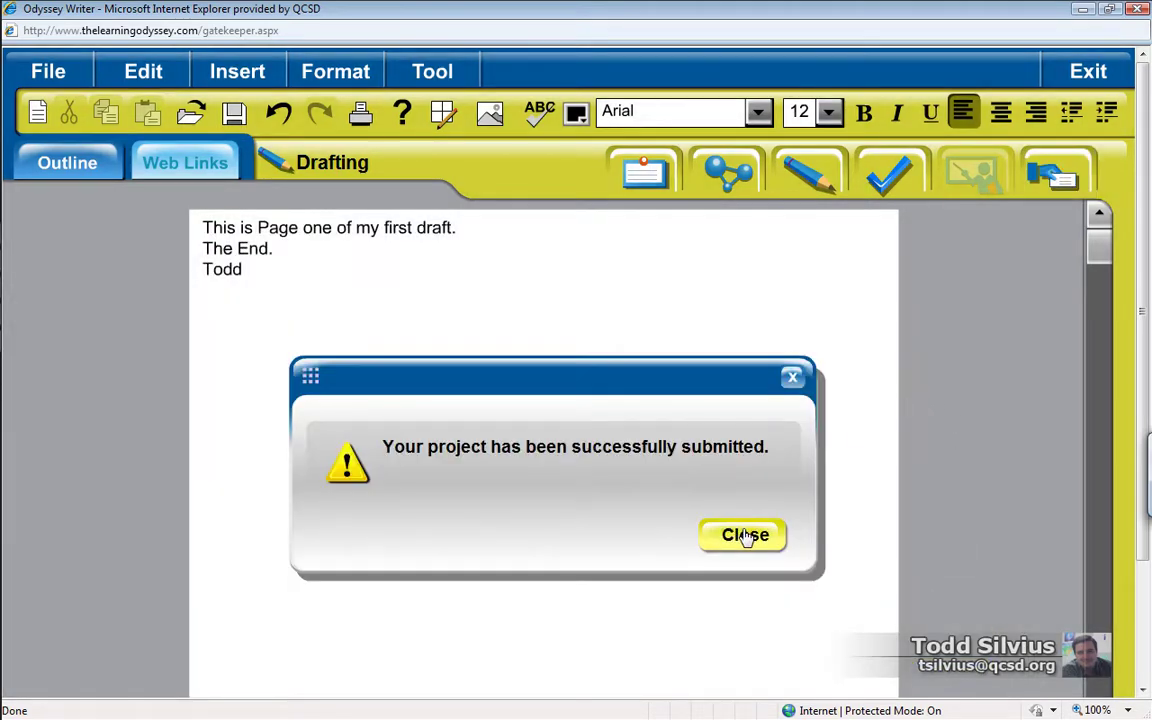
pyautogui.click(757, 537)
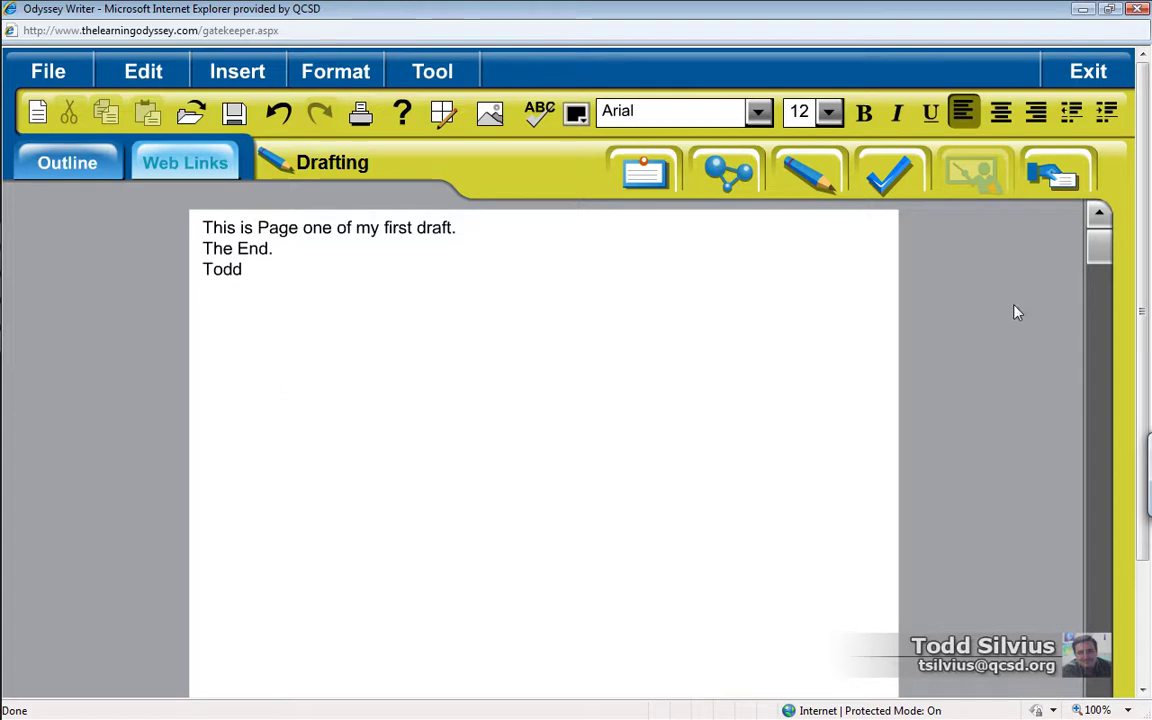
pyautogui.click(1092, 75)
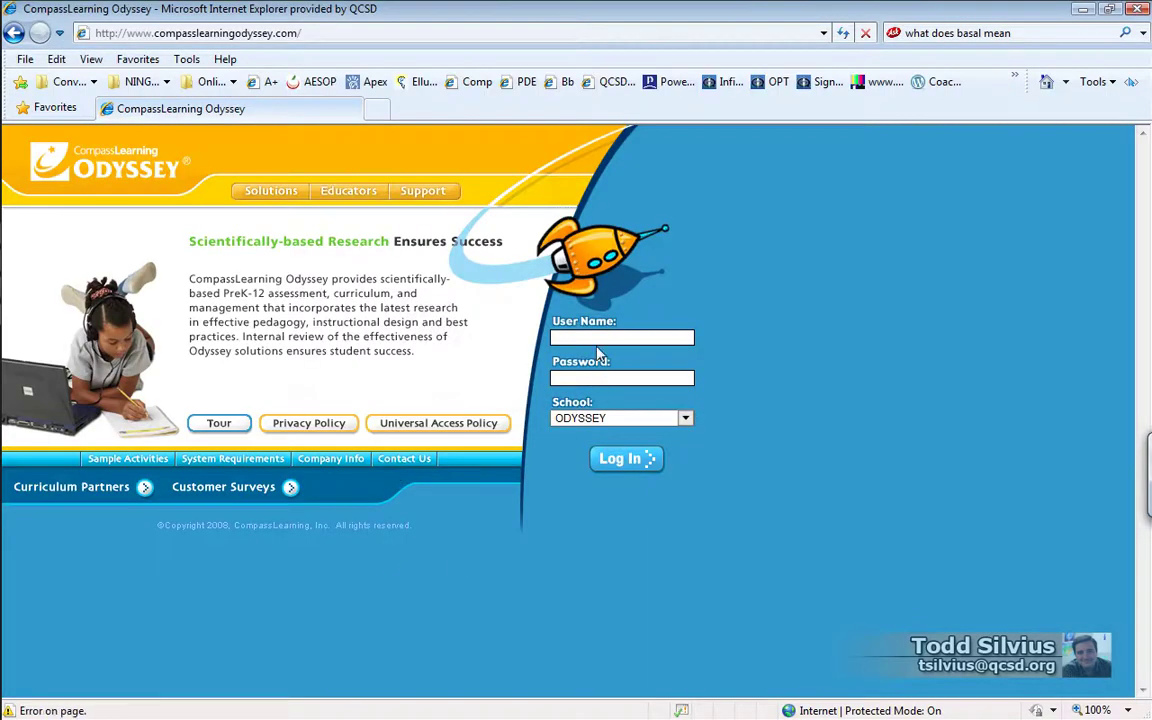
# Step: Log in as the teacher and open the Submitted Projects list, accepting the security warning
pyautogui.press('Return')
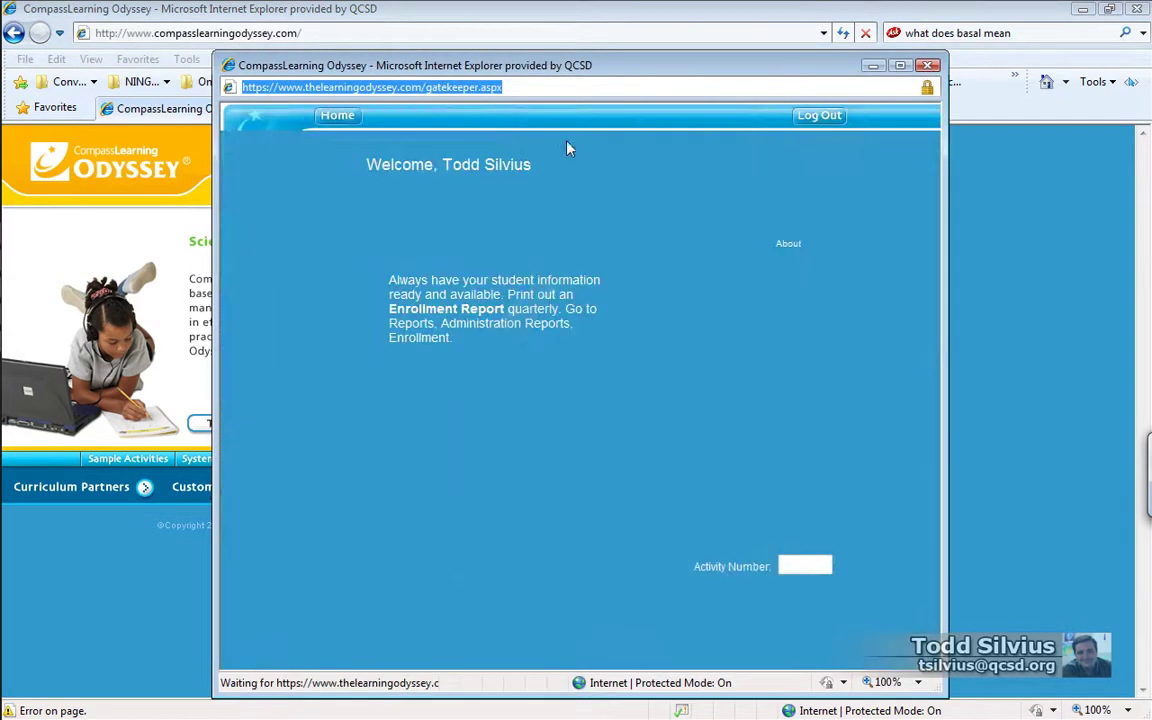
pyautogui.doubleClick(810, 65)
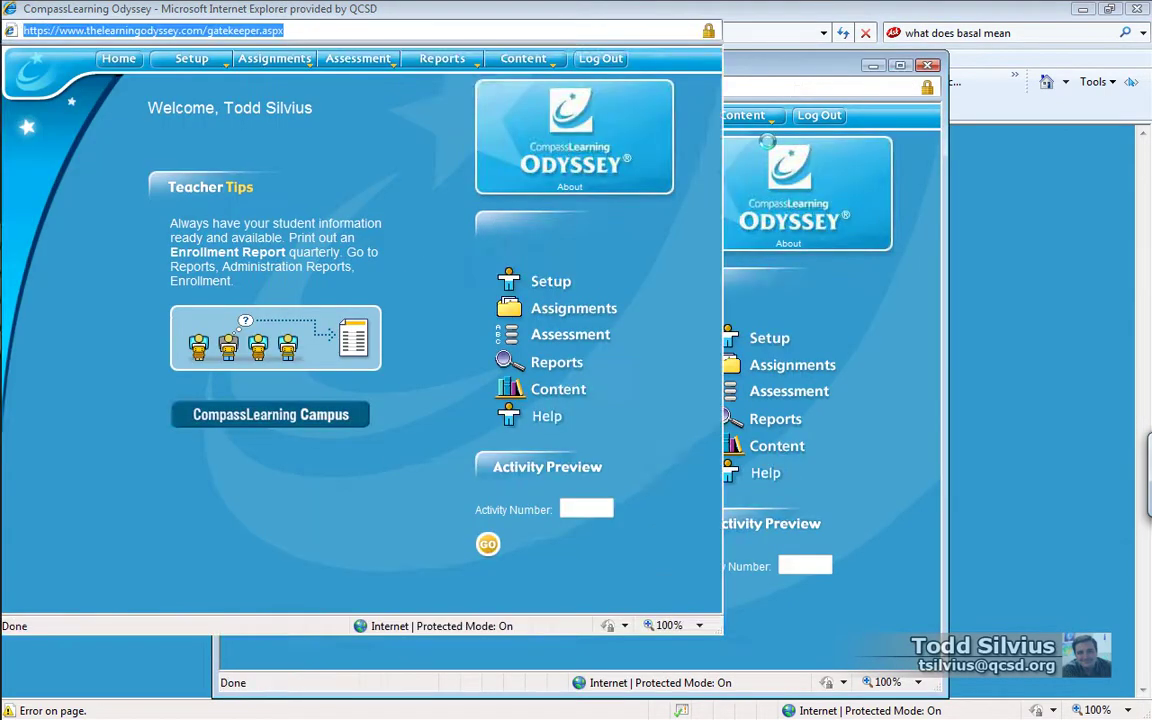
pyautogui.moveTo(272, 64)
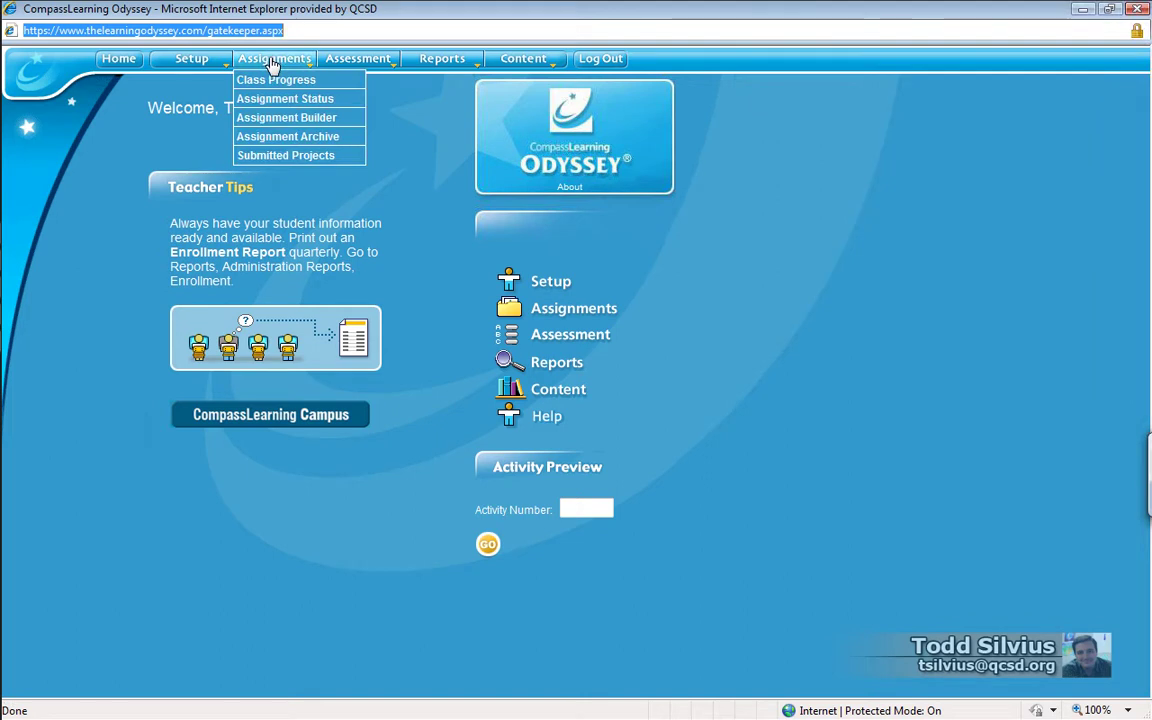
pyautogui.click(280, 158)
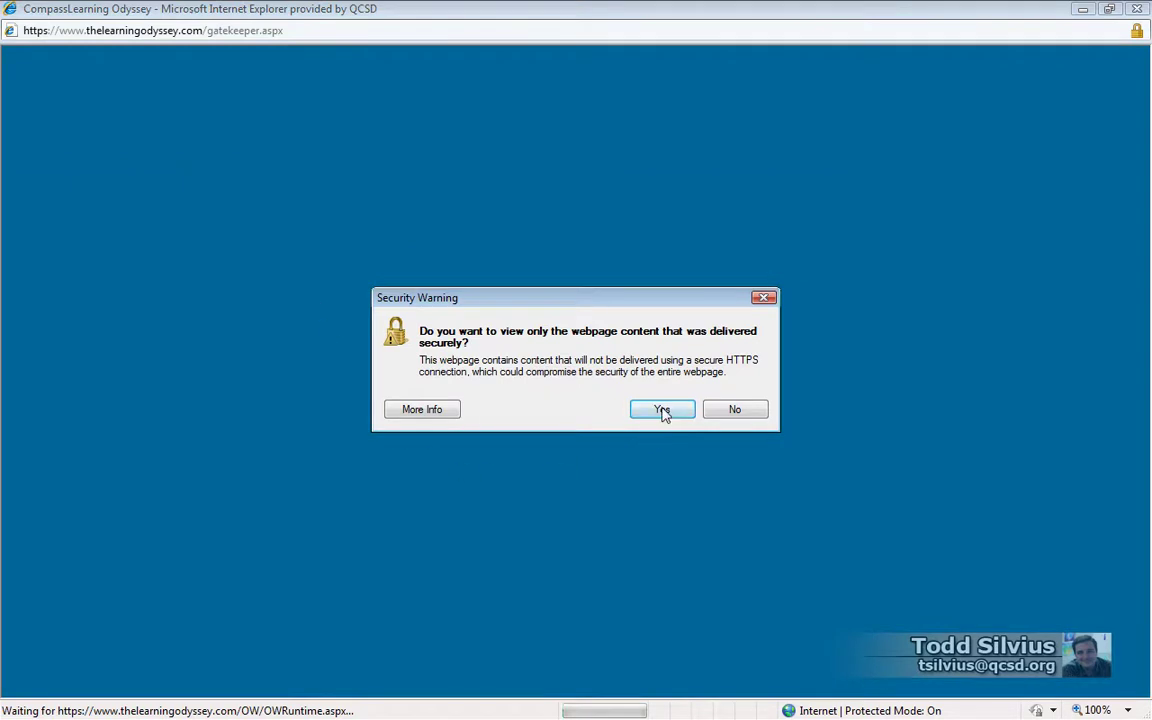
pyautogui.click(662, 411)
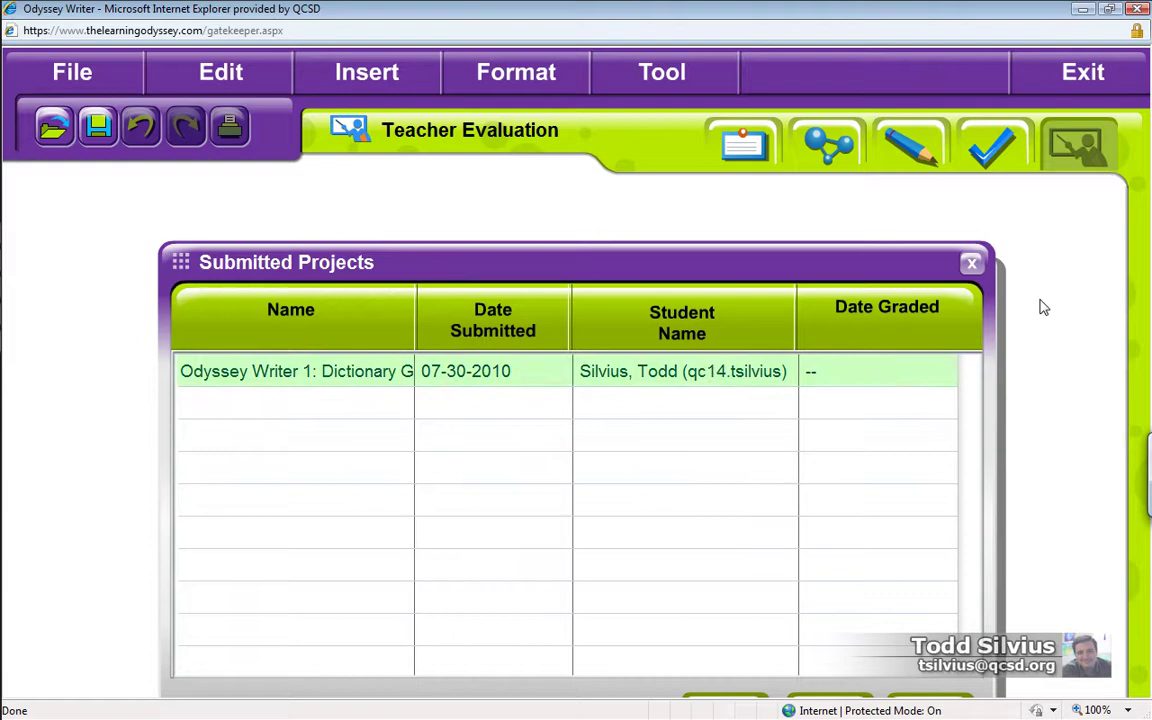
# Step: Open the submitted 'Odyssey Writer 1: Dictionary Graphic Organizer' draft, check page 2, then return to page 1
pyautogui.click(1113, 8)
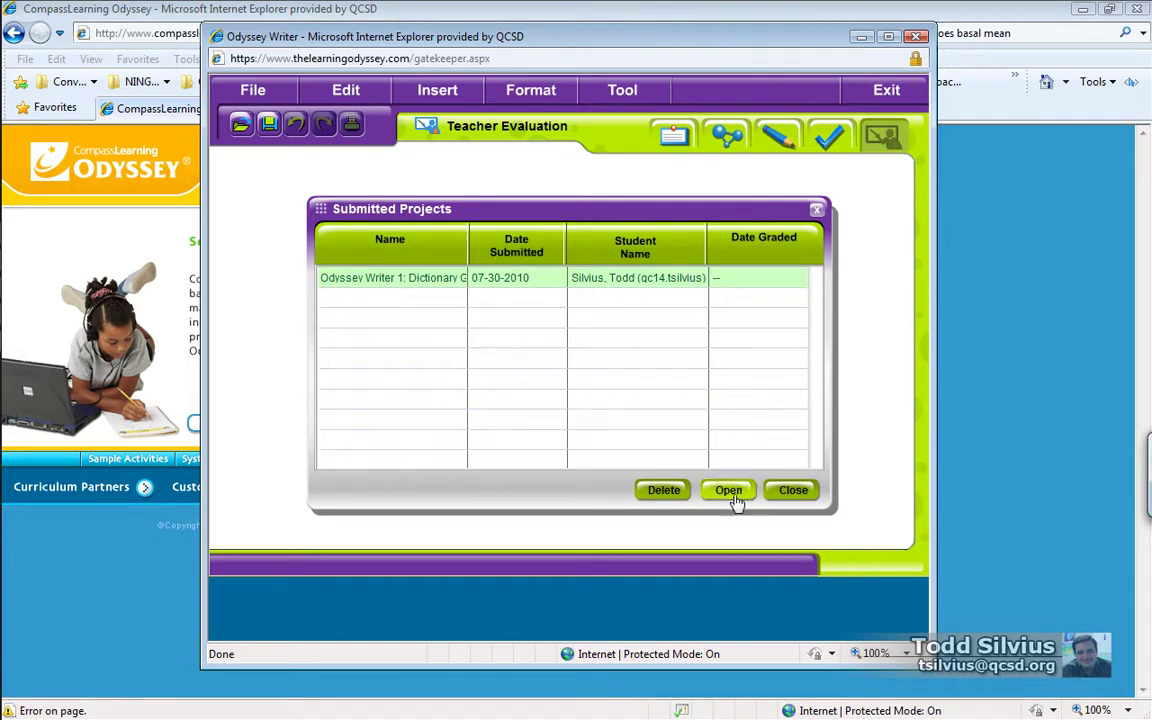
pyautogui.click(729, 491)
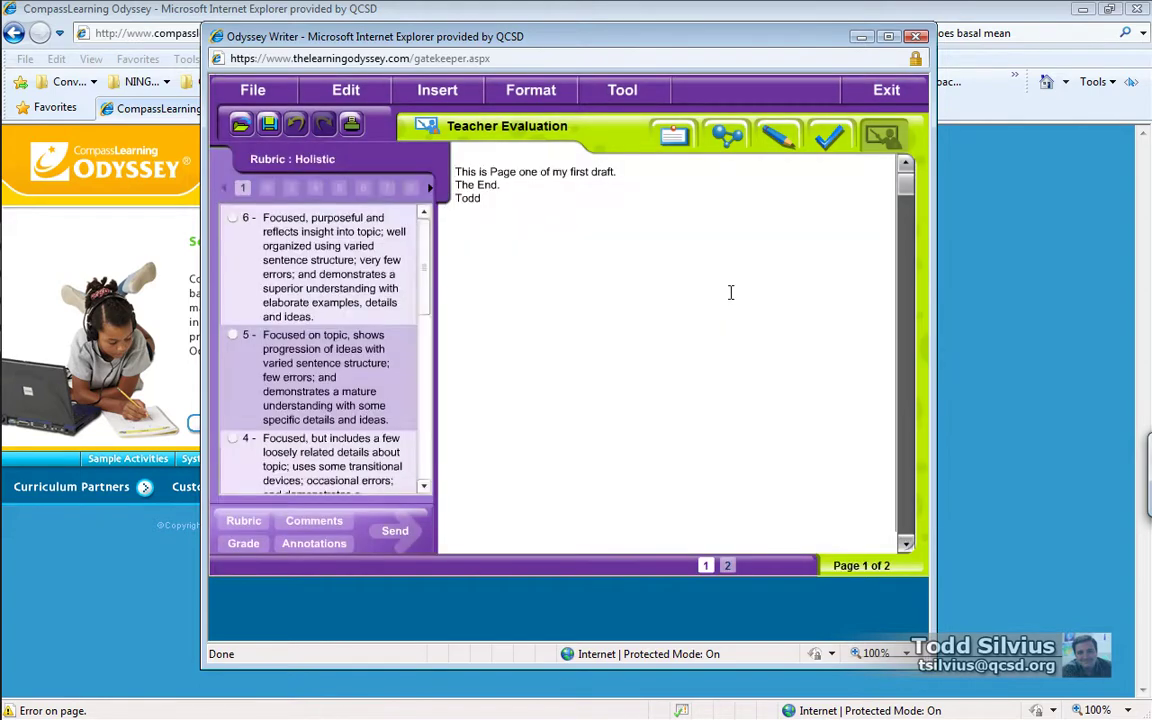
pyautogui.click(727, 566)
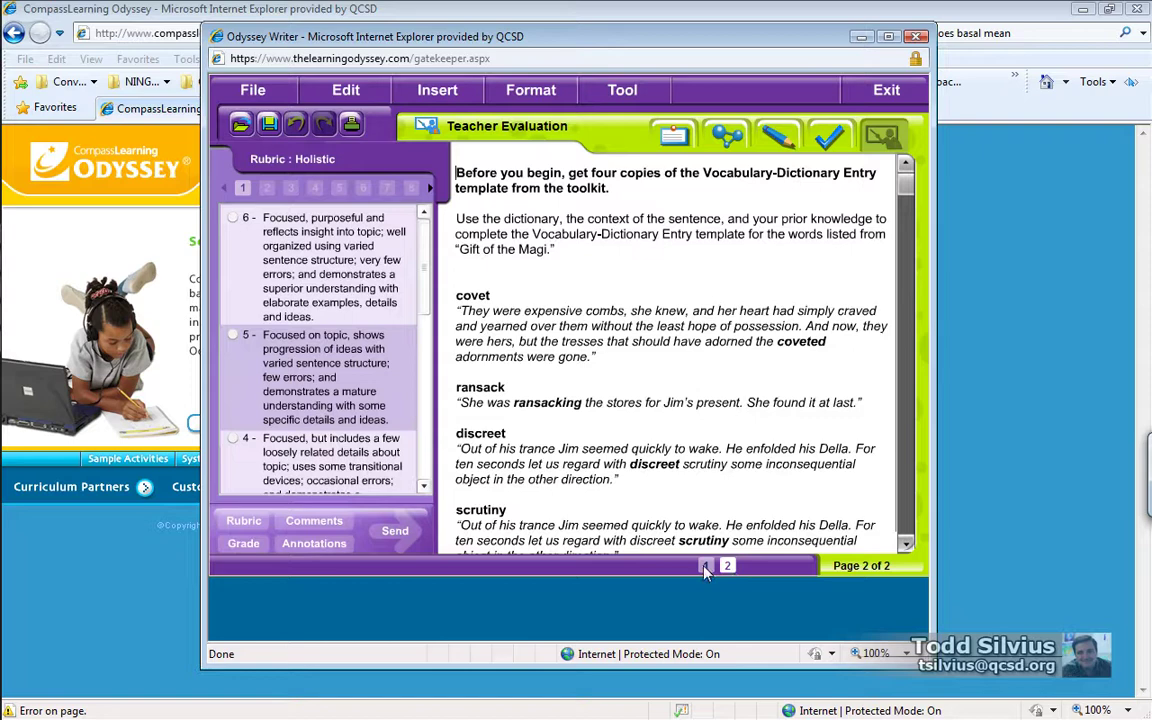
pyautogui.click(706, 567)
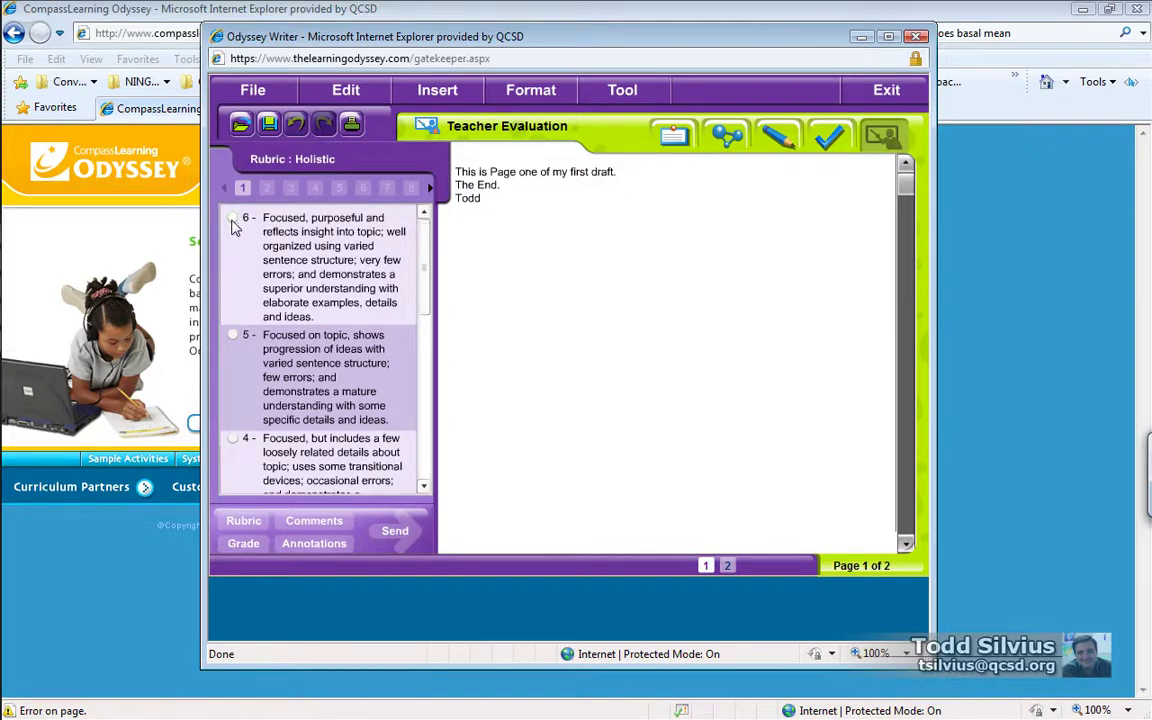
# Step: Score the draft 5 on the Holistic rubric and comment 'Nice work, but please resubmit with more sentences.'
pyautogui.click(233, 336)
pyautogui.click(311, 525)
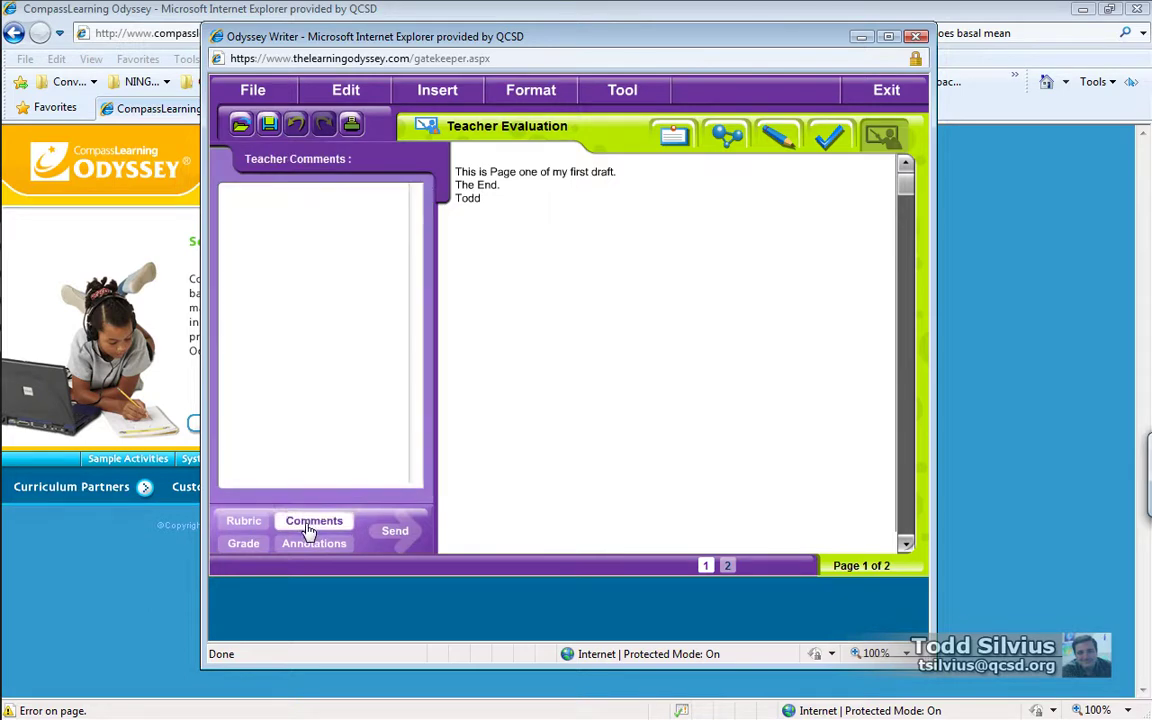
pyautogui.click(302, 253)
pyautogui.write('Nice work, but')
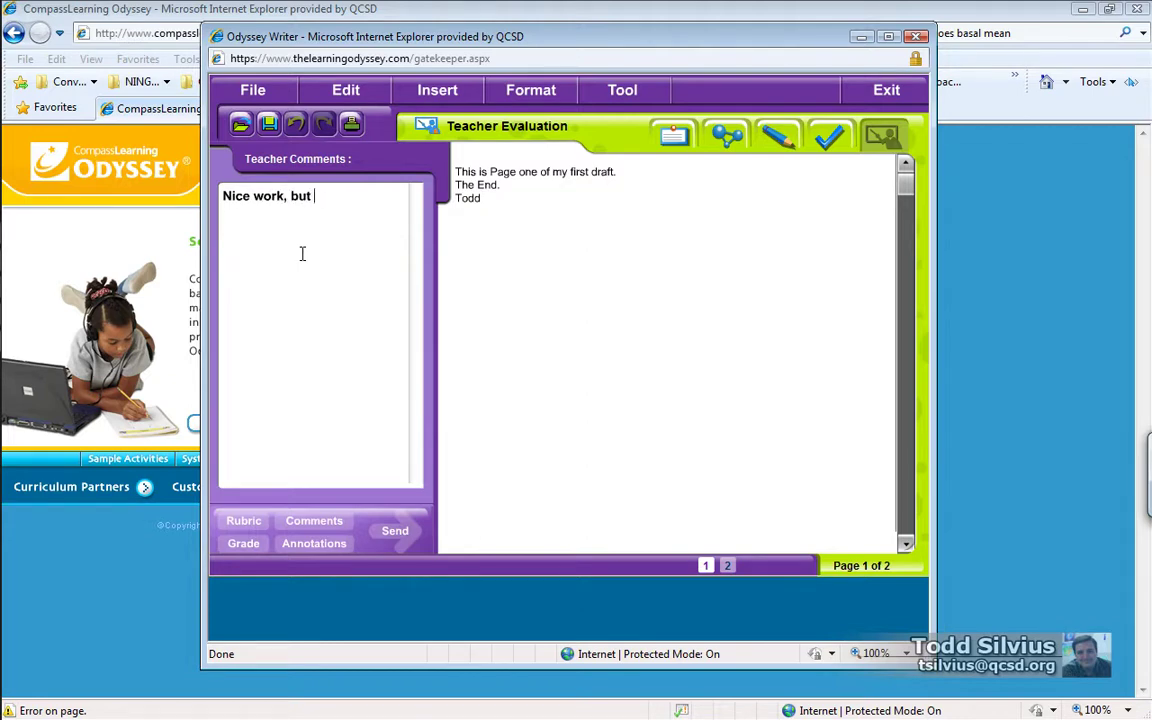
pyautogui.write(' please resubmit with')
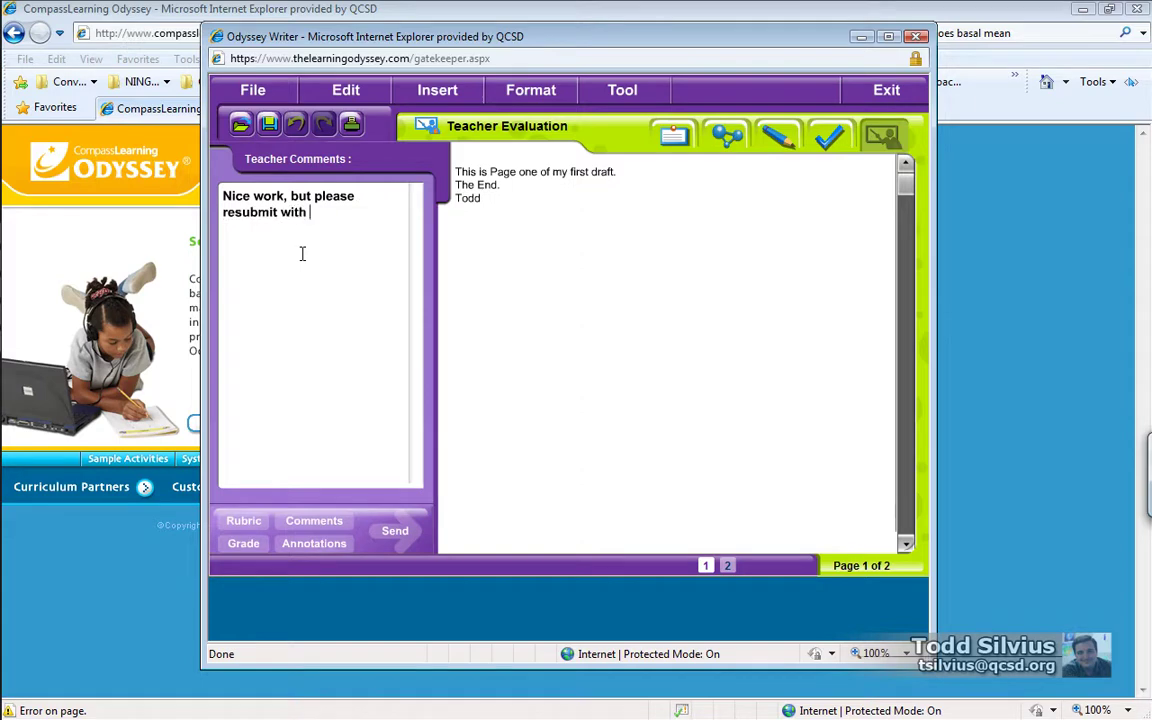
pyautogui.write(' more sentences')
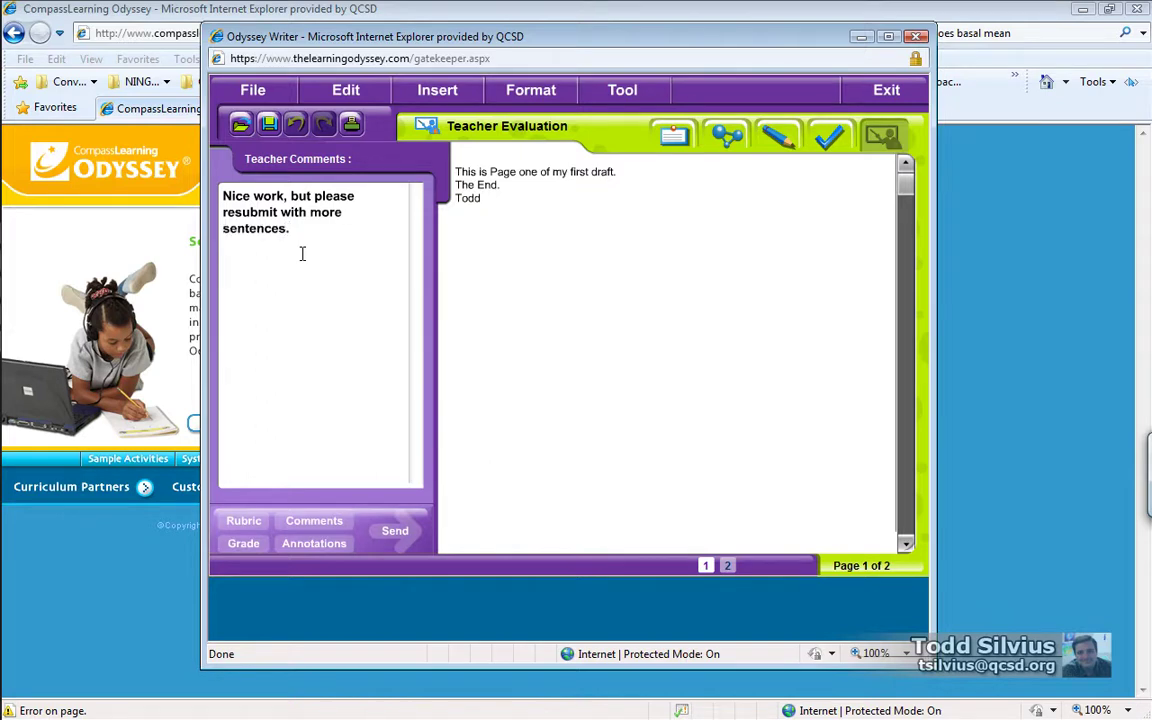
pyautogui.write('.')
# Step: Give the draft an overall grade of A-
pyautogui.click(254, 546)
pyautogui.click(361, 261)
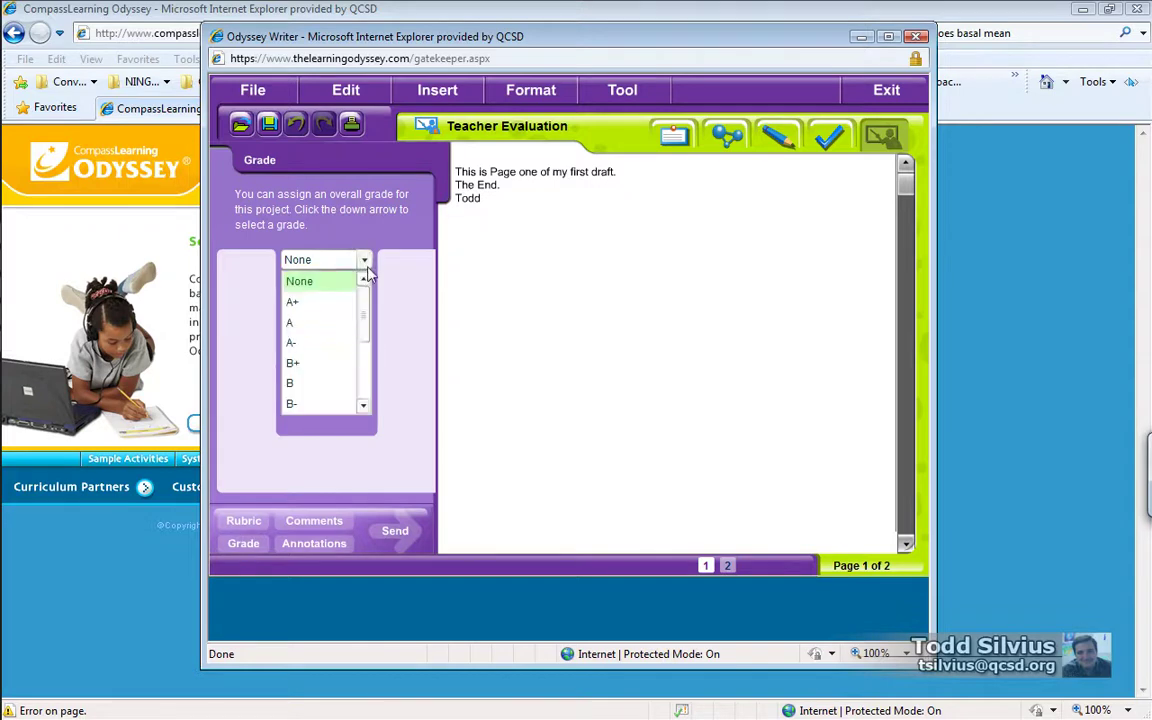
pyautogui.click(339, 345)
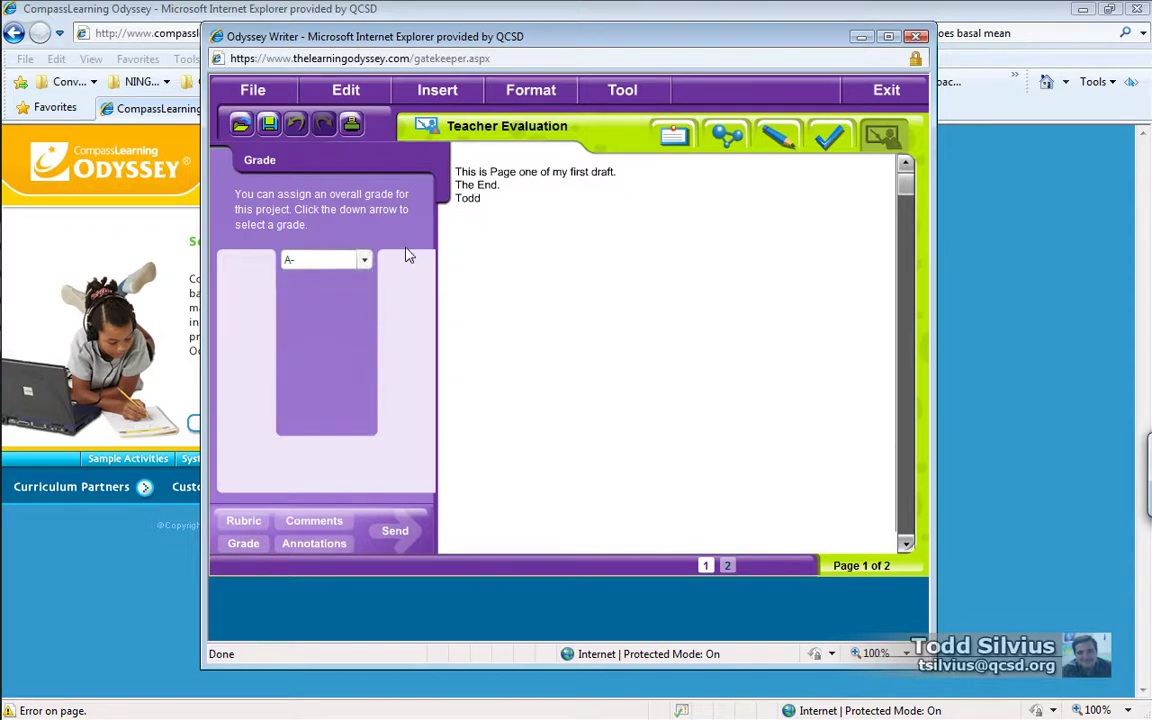
# Step: Annotate the first line with a run-on mark before 'Page' and a spelling mark after 'first'
pyautogui.click(312, 543)
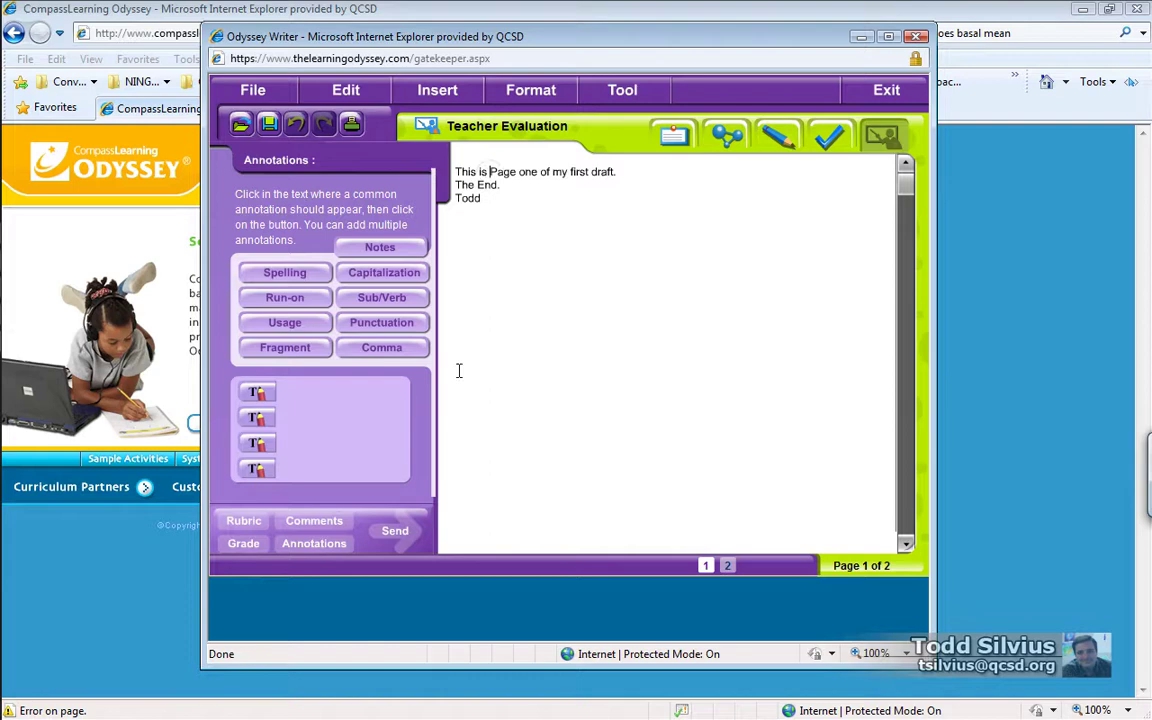
pyautogui.click(308, 298)
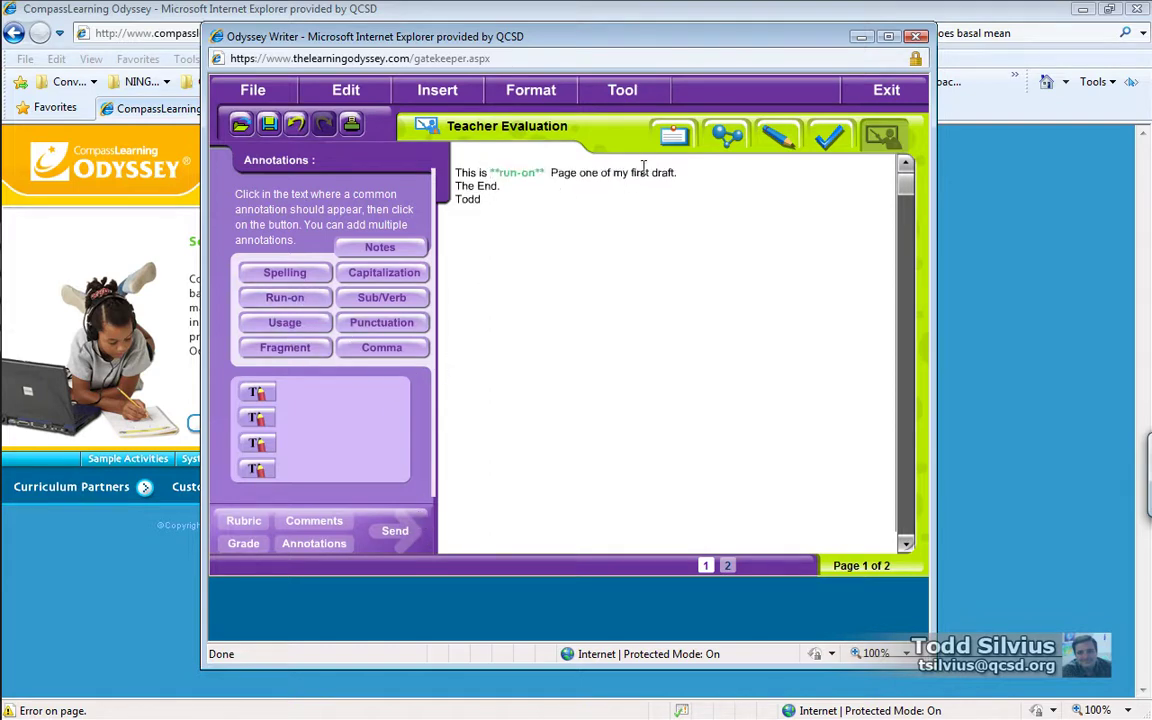
pyautogui.click(292, 273)
pyautogui.click(260, 392)
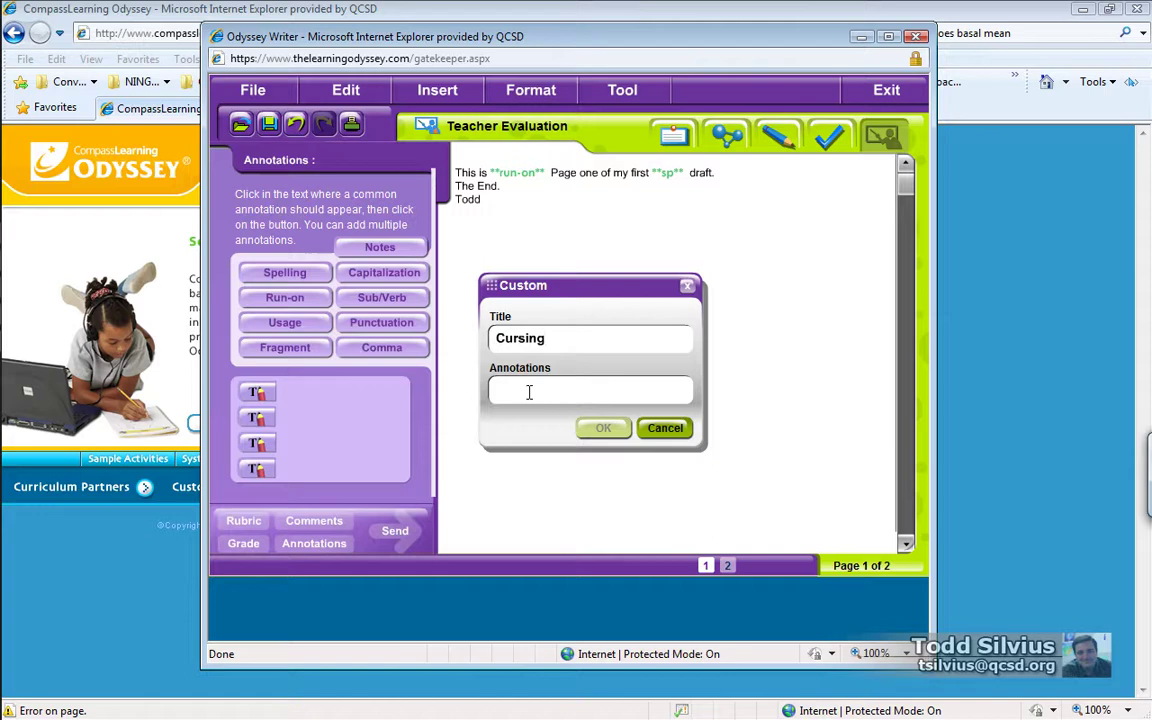
# Step: Create a custom 'Cursing' annotation reading 'please don't curse in your papers.' and insert it after 'The'
pyautogui.click(529, 392)
pyautogui.write("please don't cu")
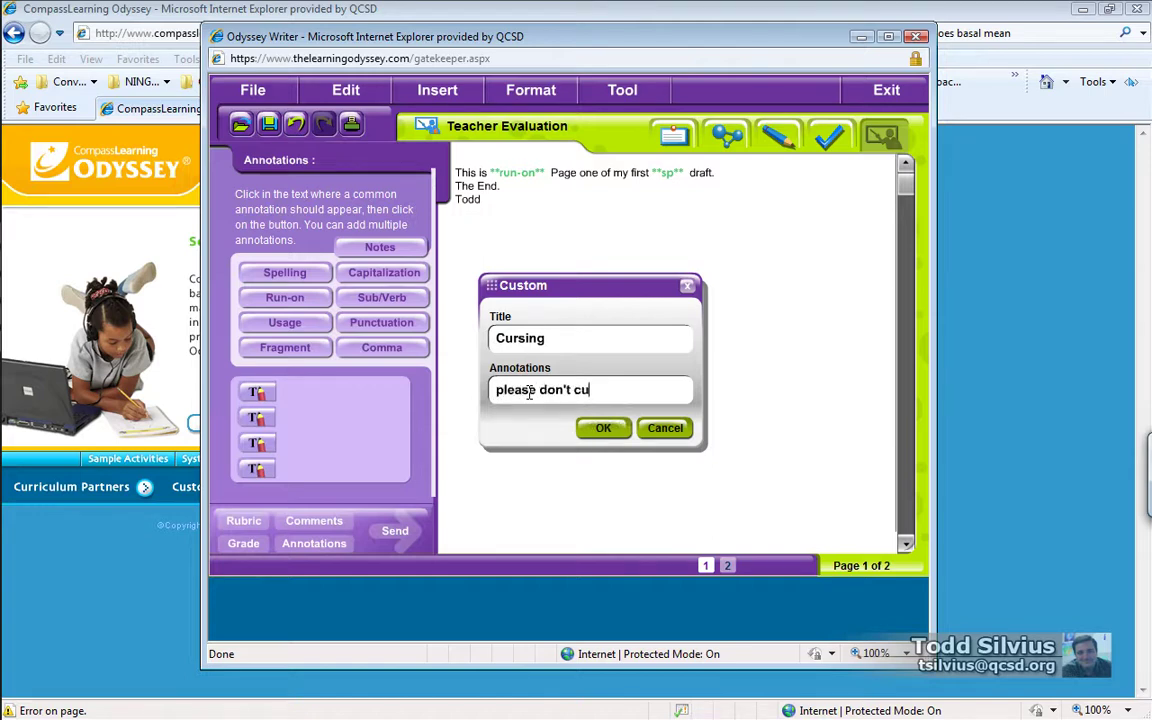
pyautogui.write('rse in your papers.')
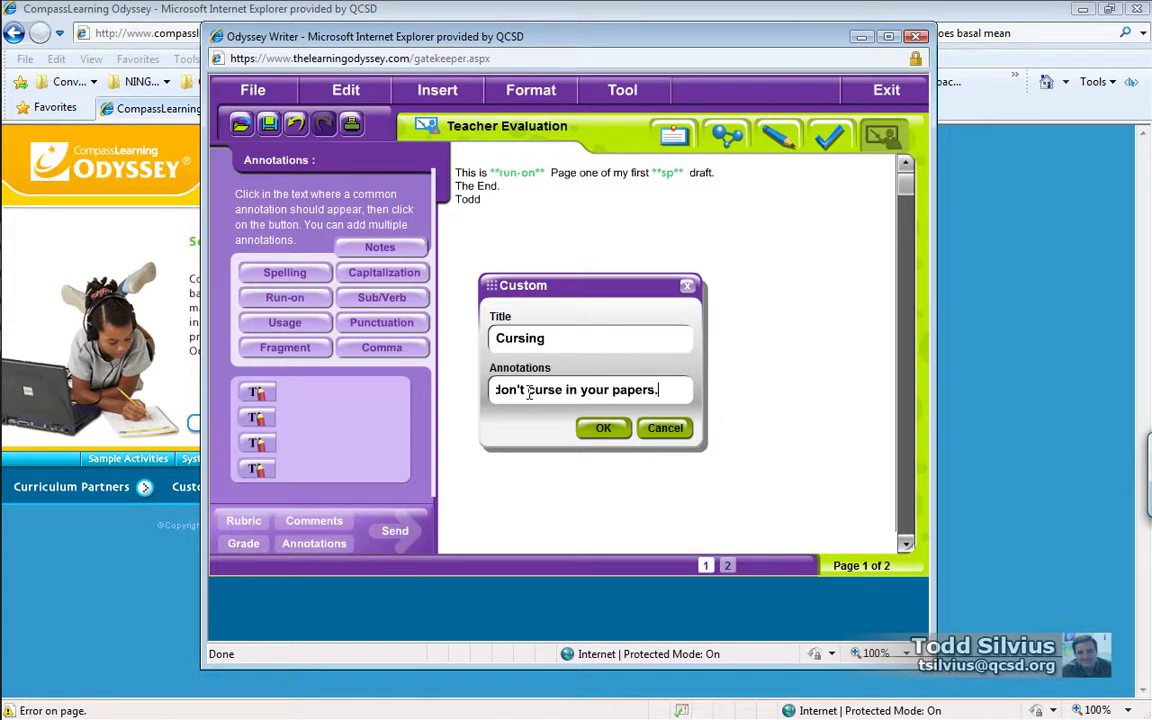
pyautogui.click(590, 428)
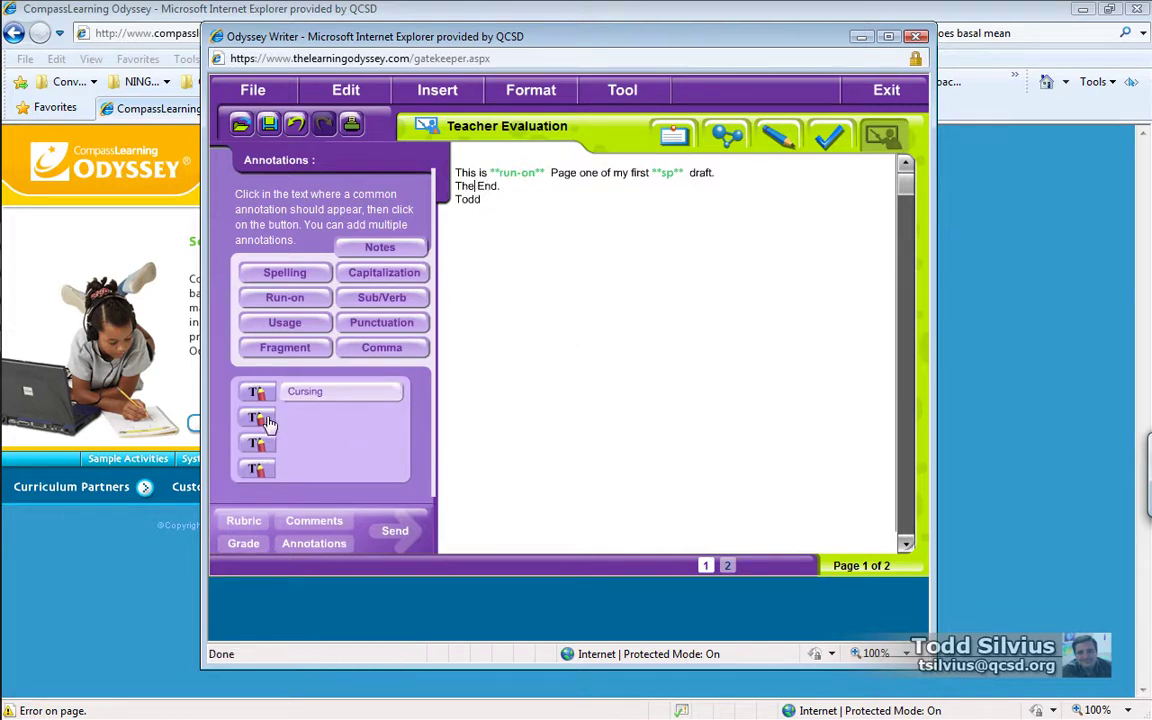
pyautogui.click(313, 393)
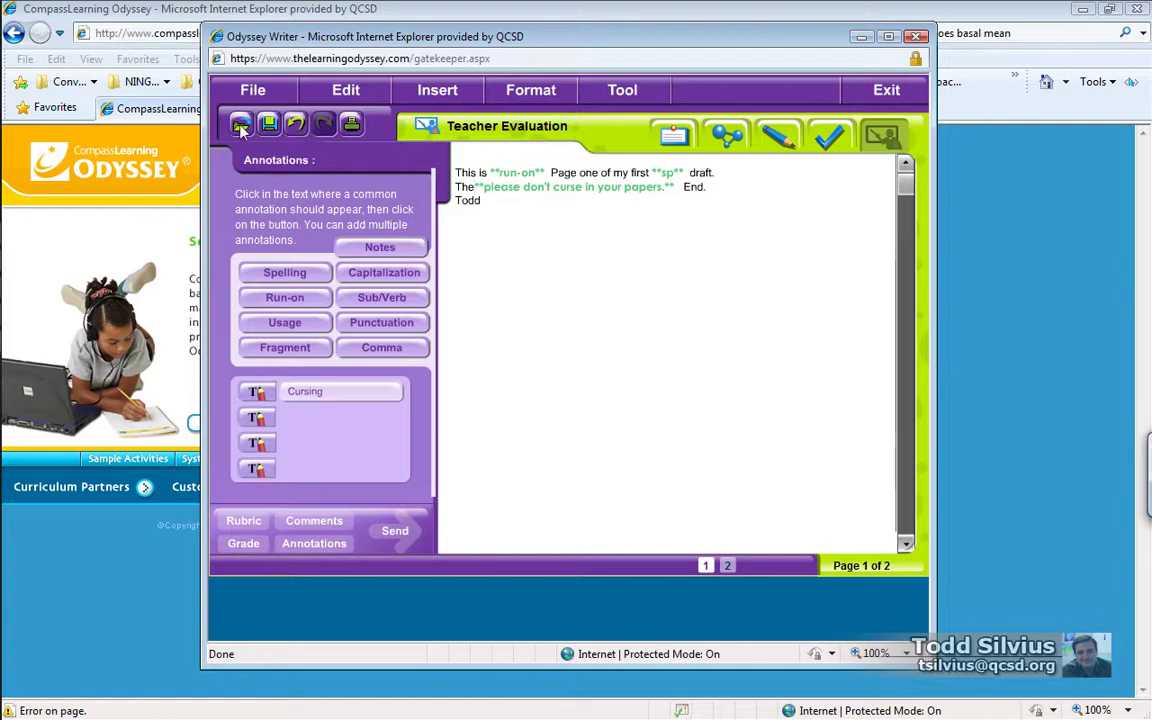
# Step: Send the graded draft back to the student, close the empty Submitted Projects list, and exit Writer
pyautogui.click(264, 92)
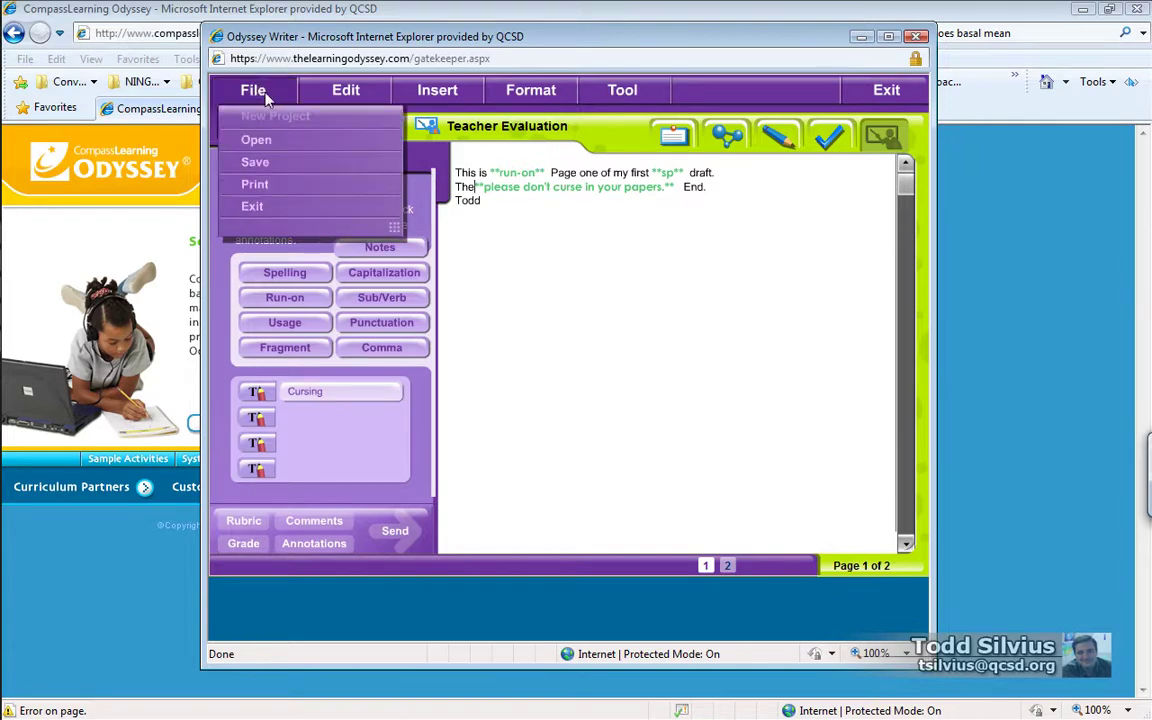
pyautogui.click(262, 90)
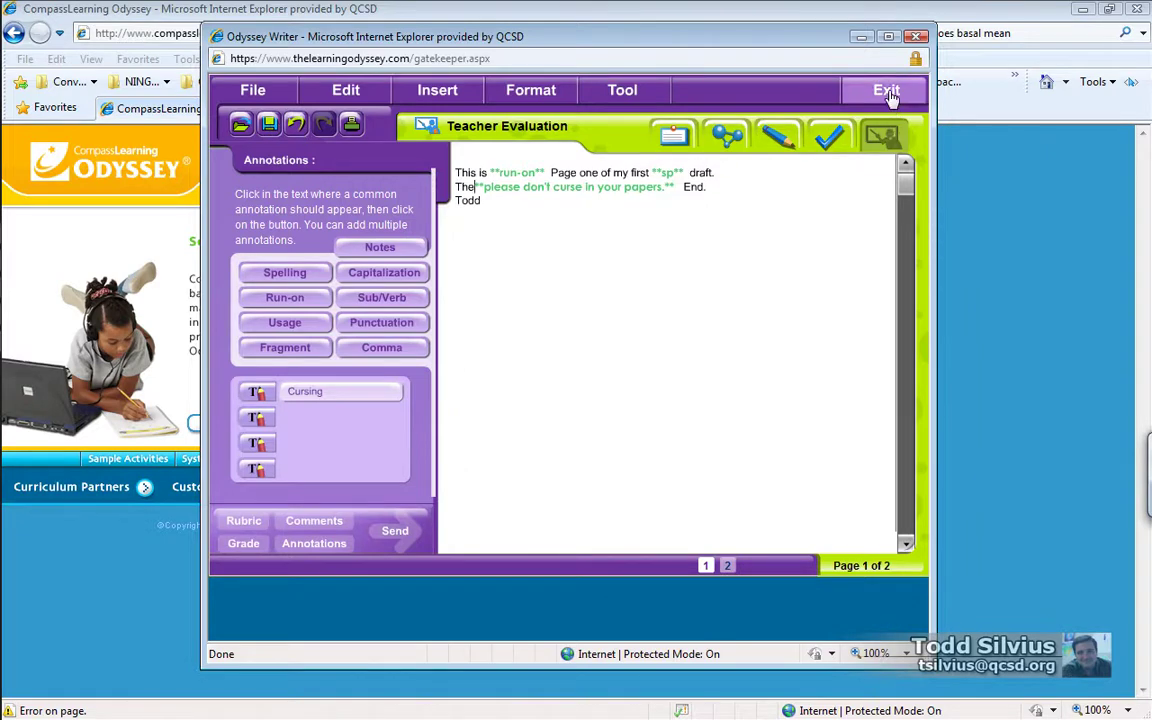
pyautogui.click(396, 531)
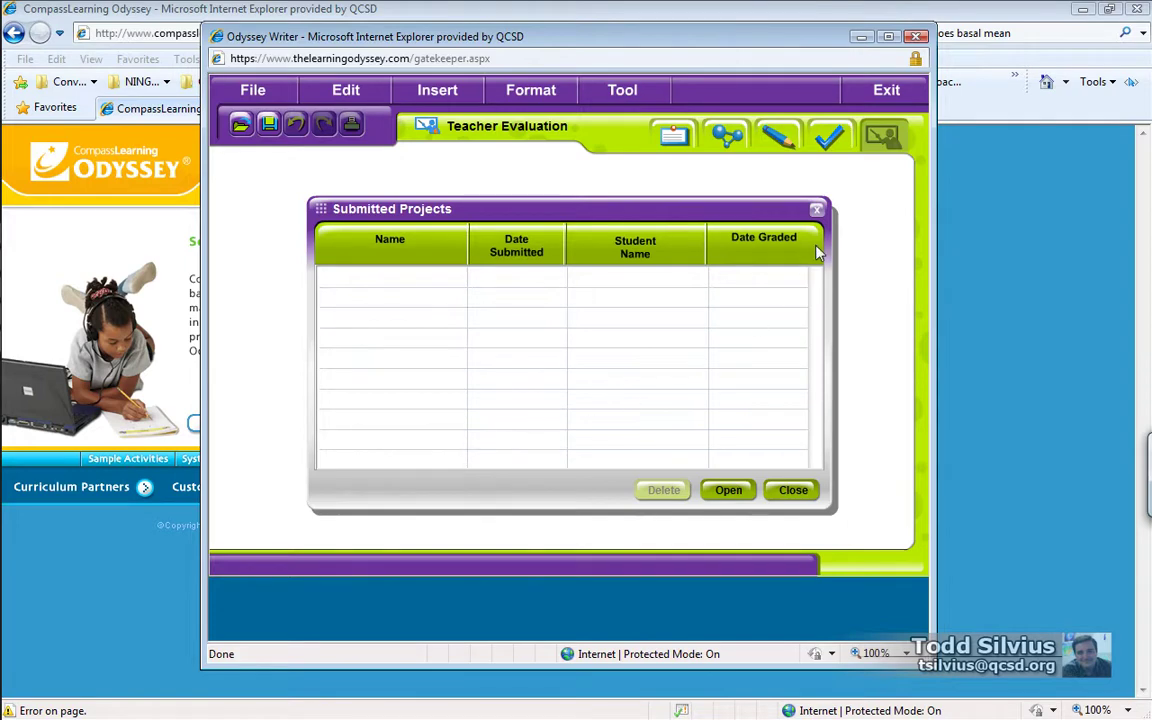
pyautogui.click(816, 209)
pyautogui.click(903, 98)
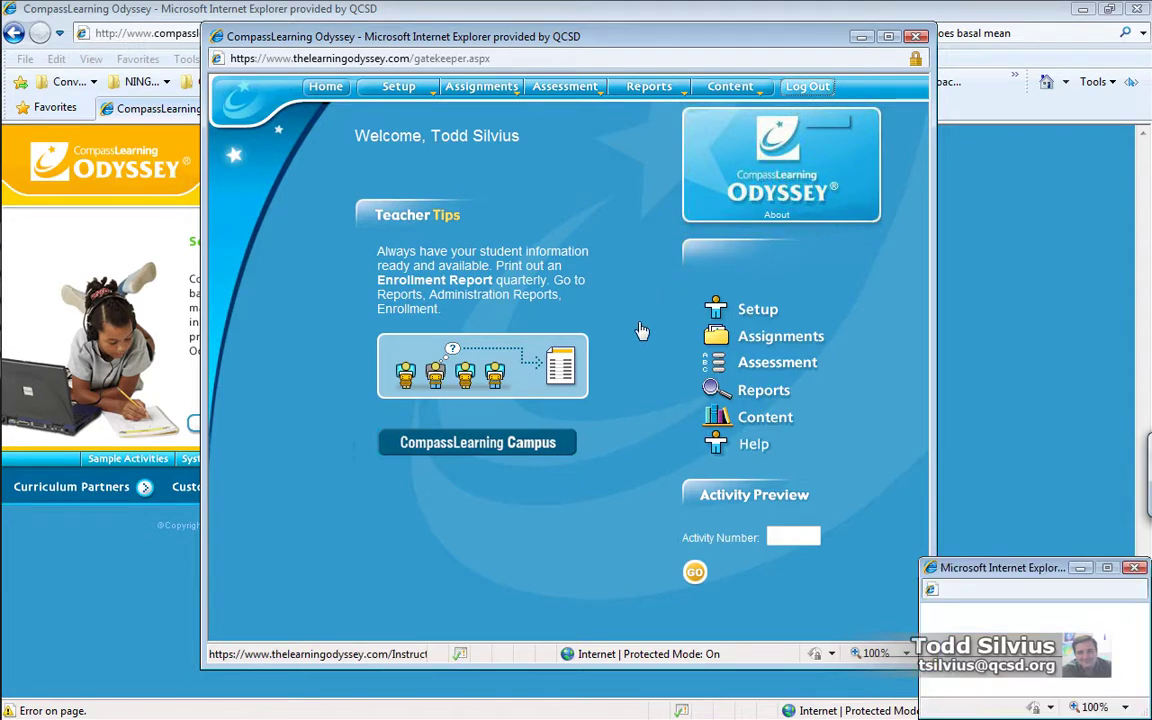
# Step: Close the teacher's Odyssey window and sign in with the student's user name and password
pyautogui.click(915, 40)
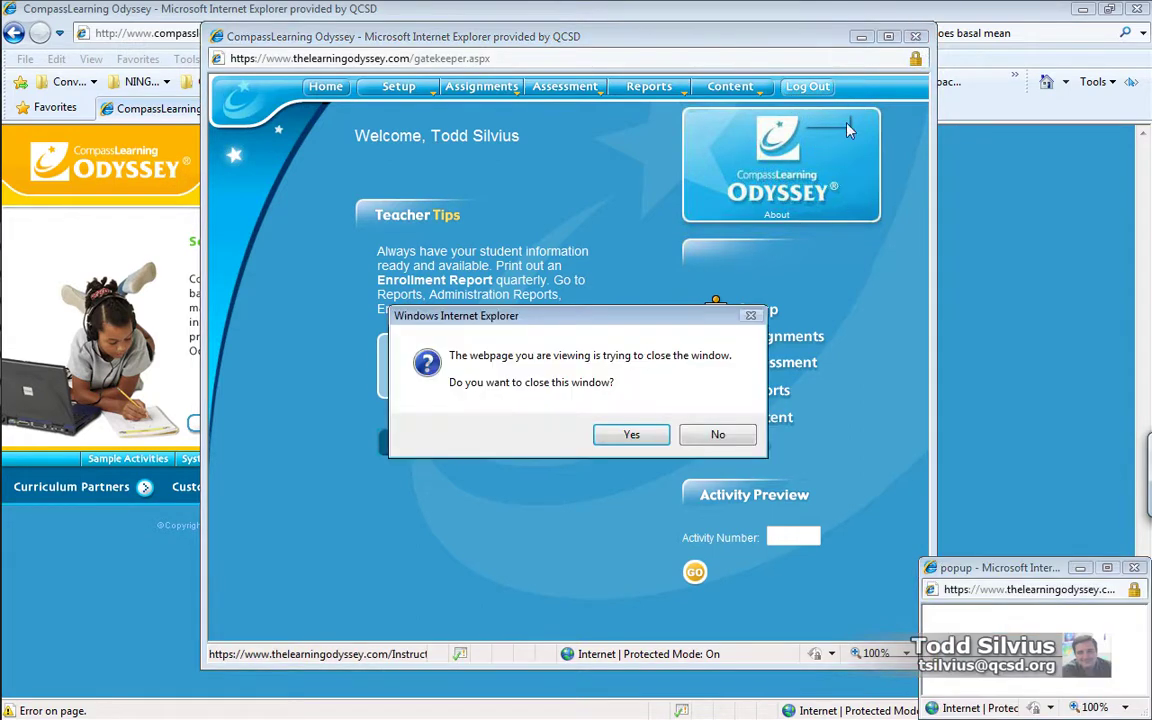
pyautogui.click(648, 447)
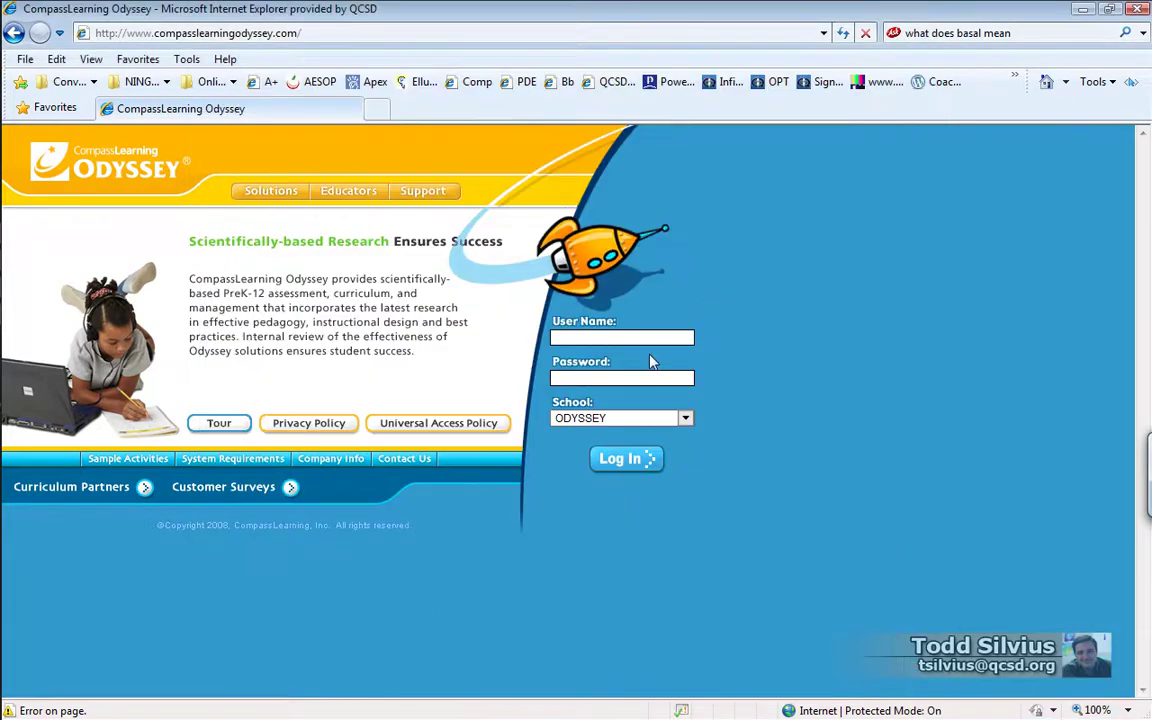
pyautogui.click(643, 338)
pyautogui.press('Return')
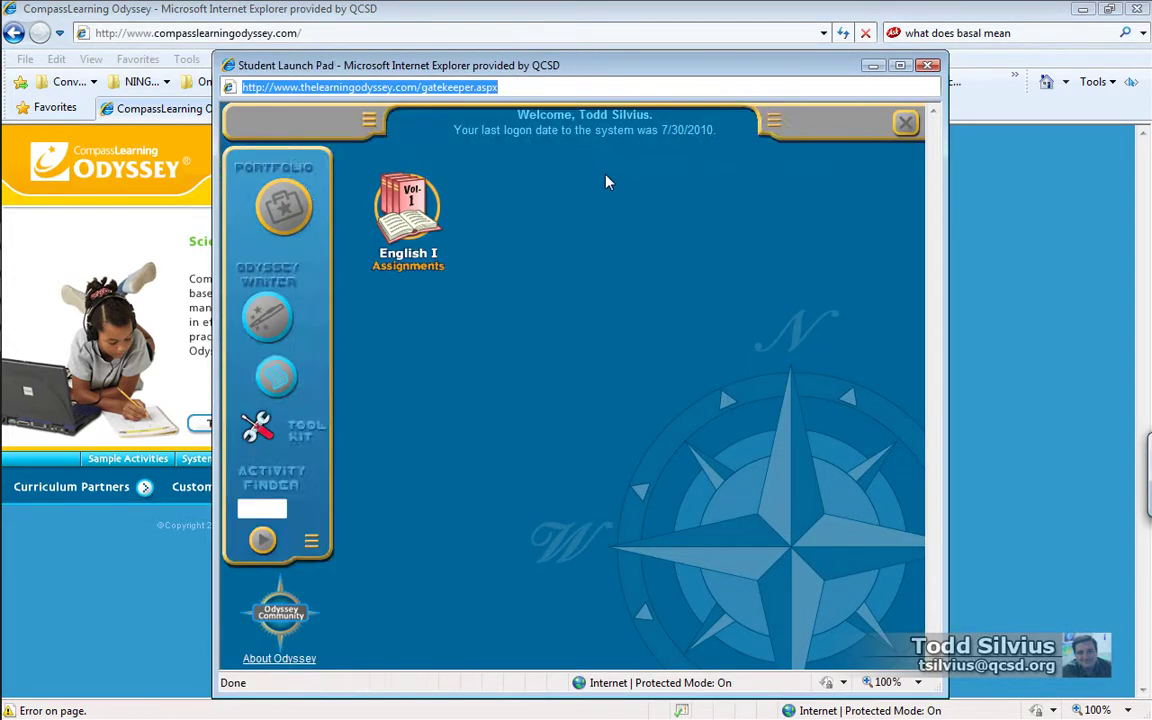
# Step: Open the returned Writer project to see its rubric score of 5 and run-on/sp marks
pyautogui.click(279, 380)
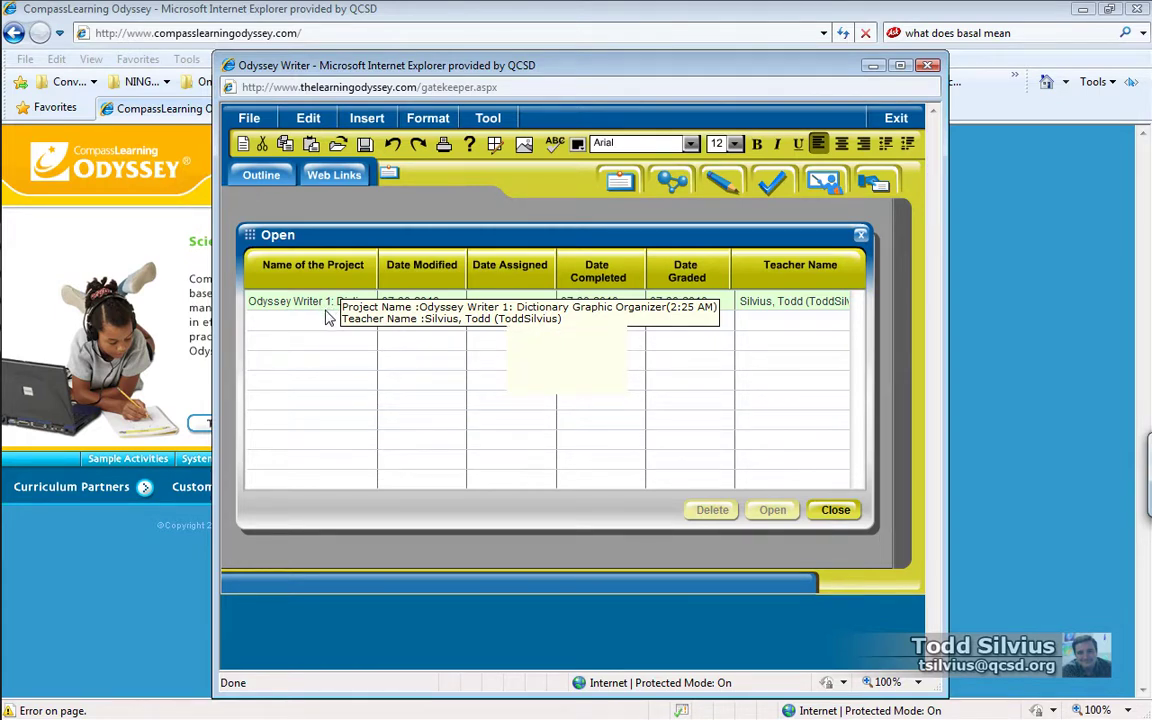
pyautogui.click(310, 302)
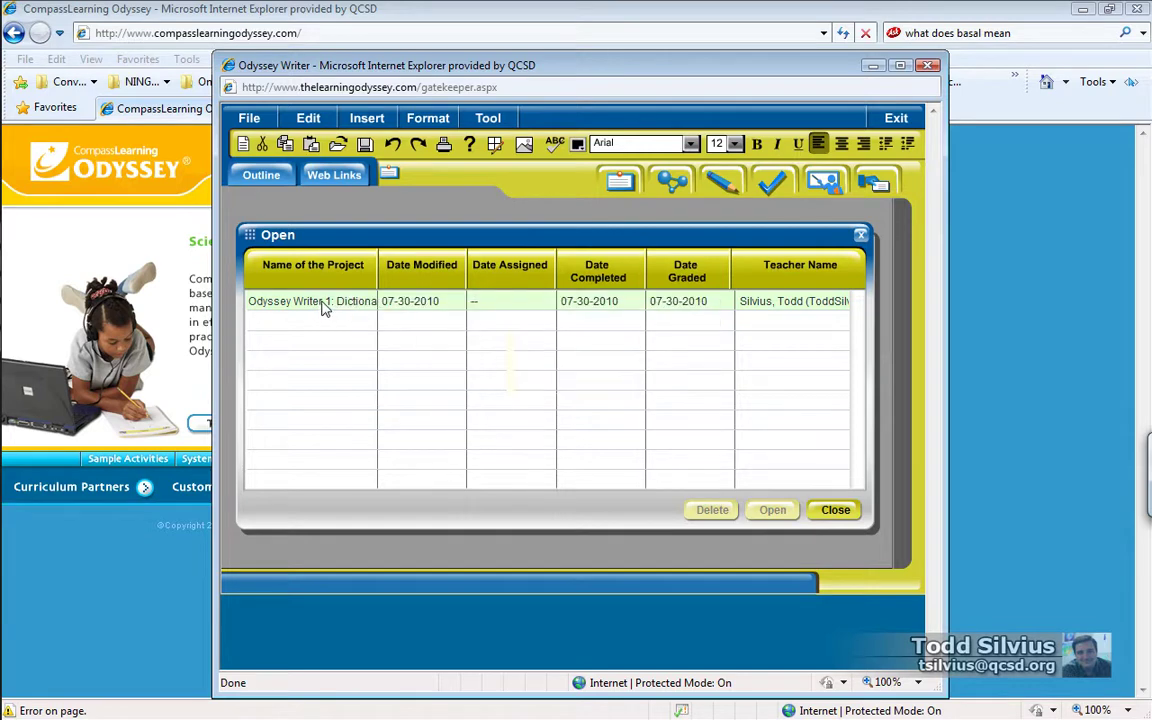
pyautogui.click(772, 512)
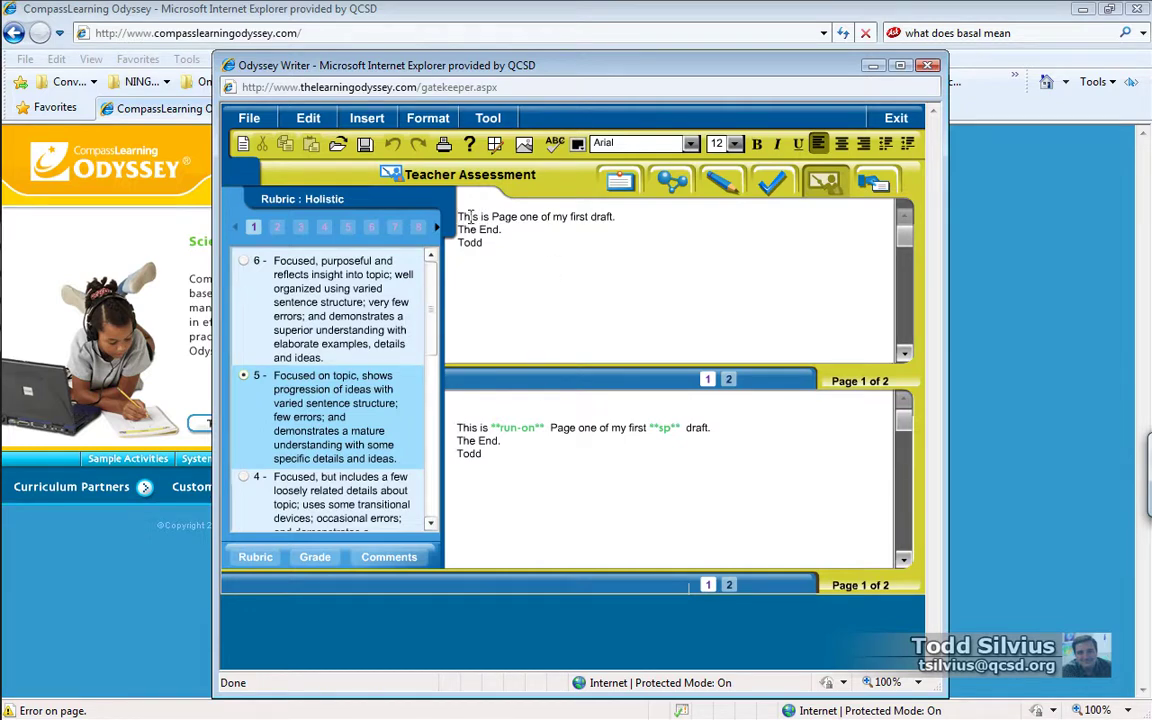
# Step: Check the A- grade, then read the teacher's comment asking for more sentences
pyautogui.moveTo(469, 216); pyautogui.dragTo(615, 229)
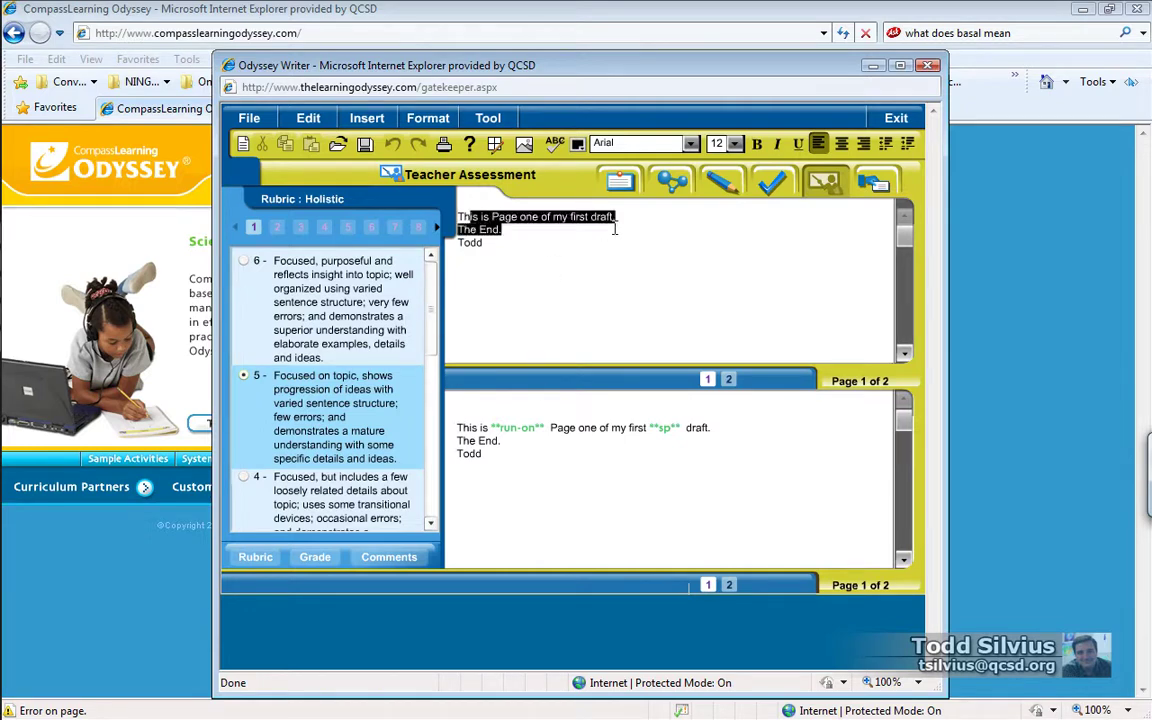
pyautogui.click(460, 428)
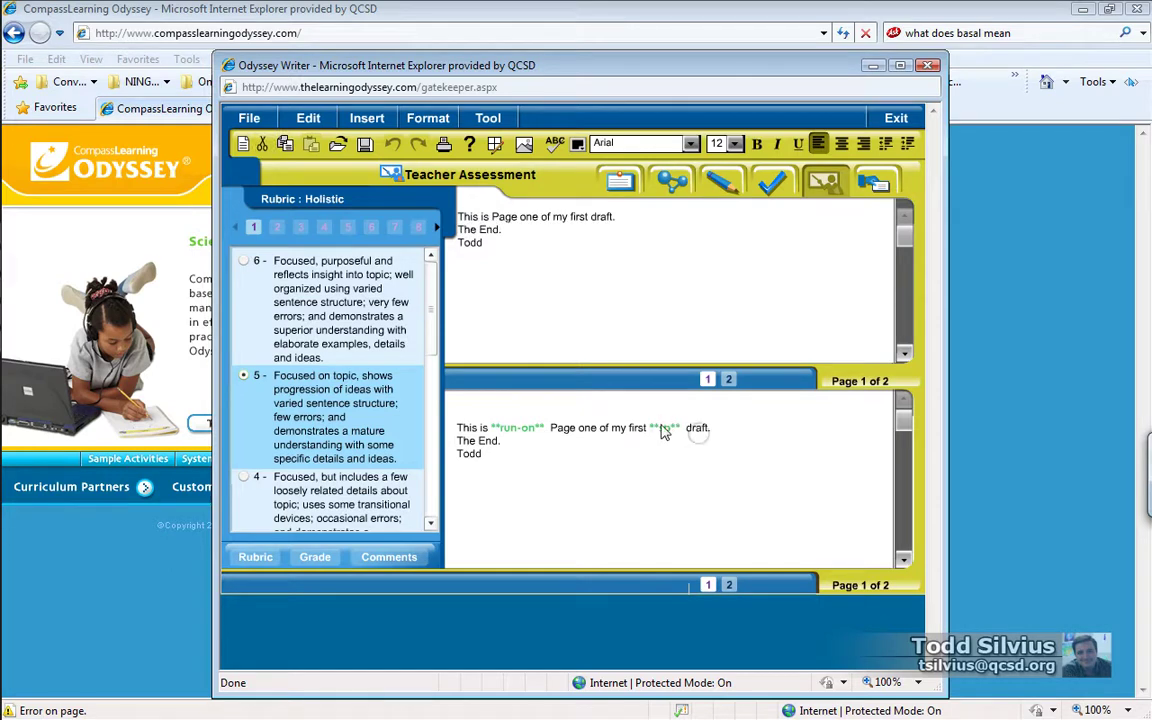
pyautogui.click(315, 563)
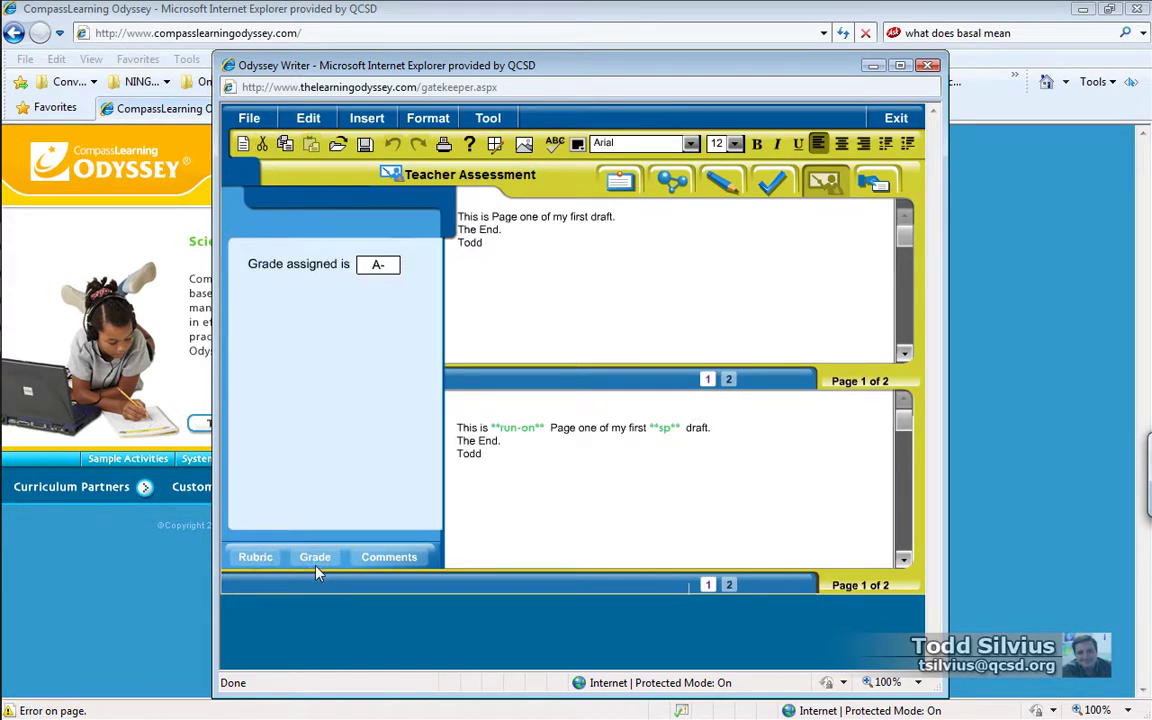
pyautogui.click(380, 560)
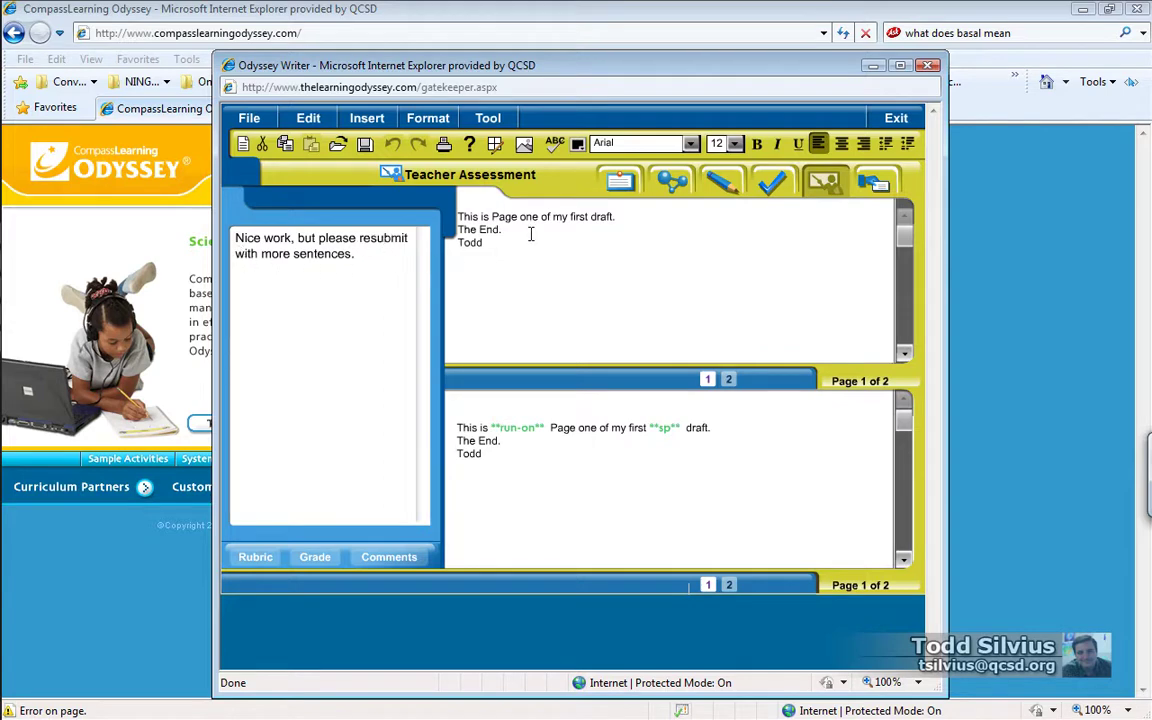
pyautogui.scroll(-5, 818, 222)
pyautogui.scroll(5, 818, 300)
# Step: Finish the sentence "Here's another sentence for you." and add the student's name on a new line
pyautogui.write("re's an")
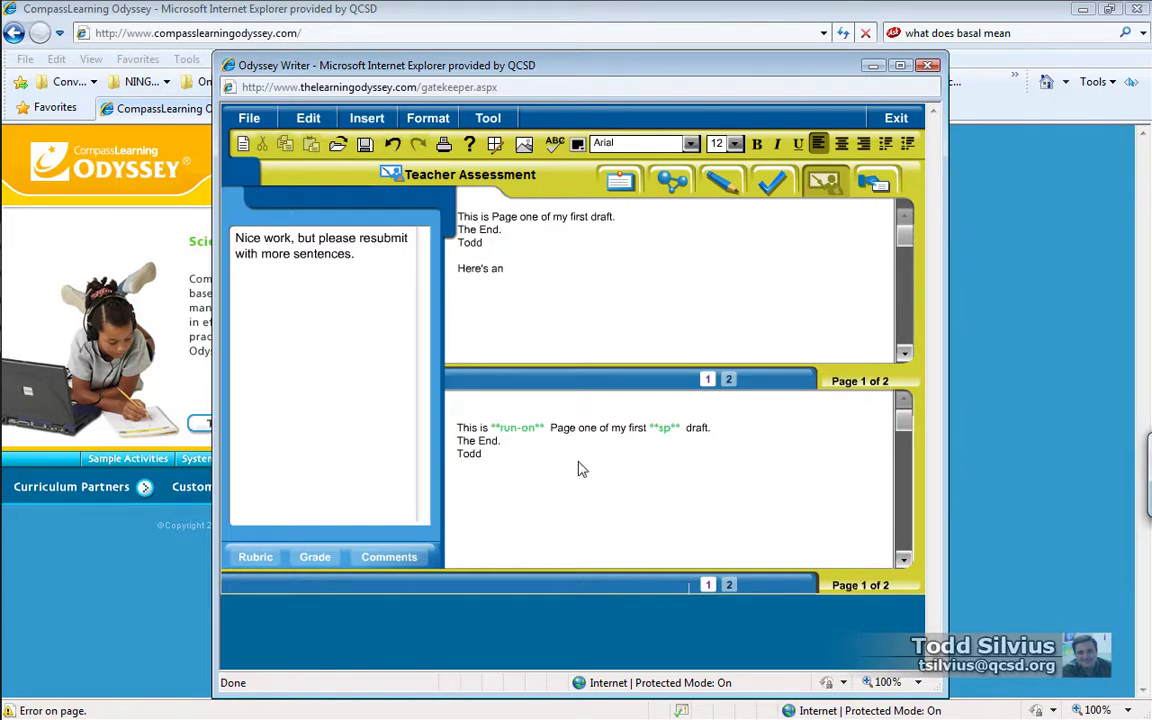
pyautogui.write('other sentence for you.')
pyautogui.press('Return')
pyautogui.write('Todd')
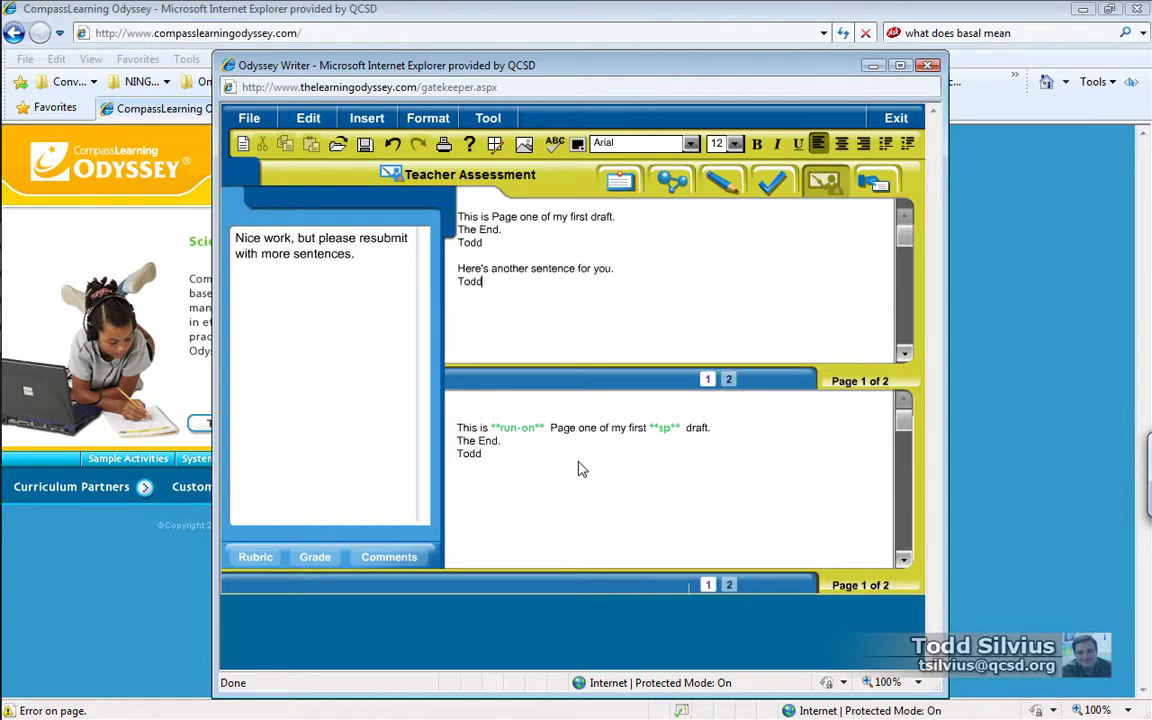
# Step: Hand in the revised project, confirming with Yes, and close the confirmation and projects list
pyautogui.click(819, 183)
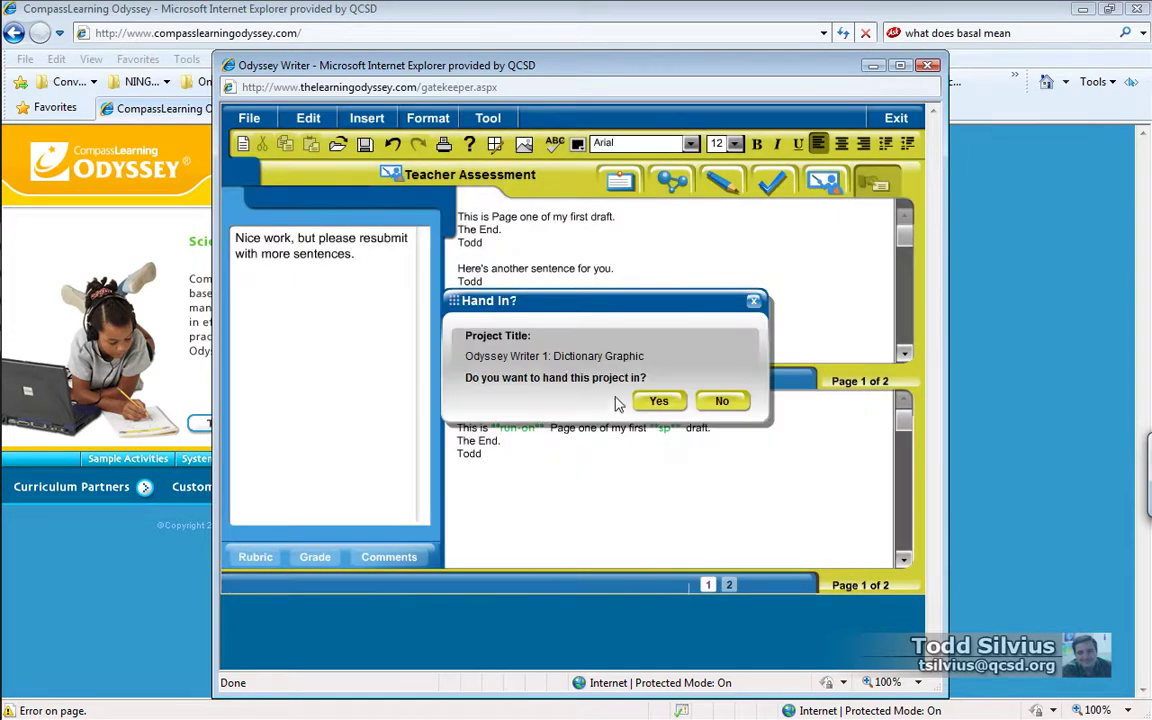
pyautogui.click(658, 401)
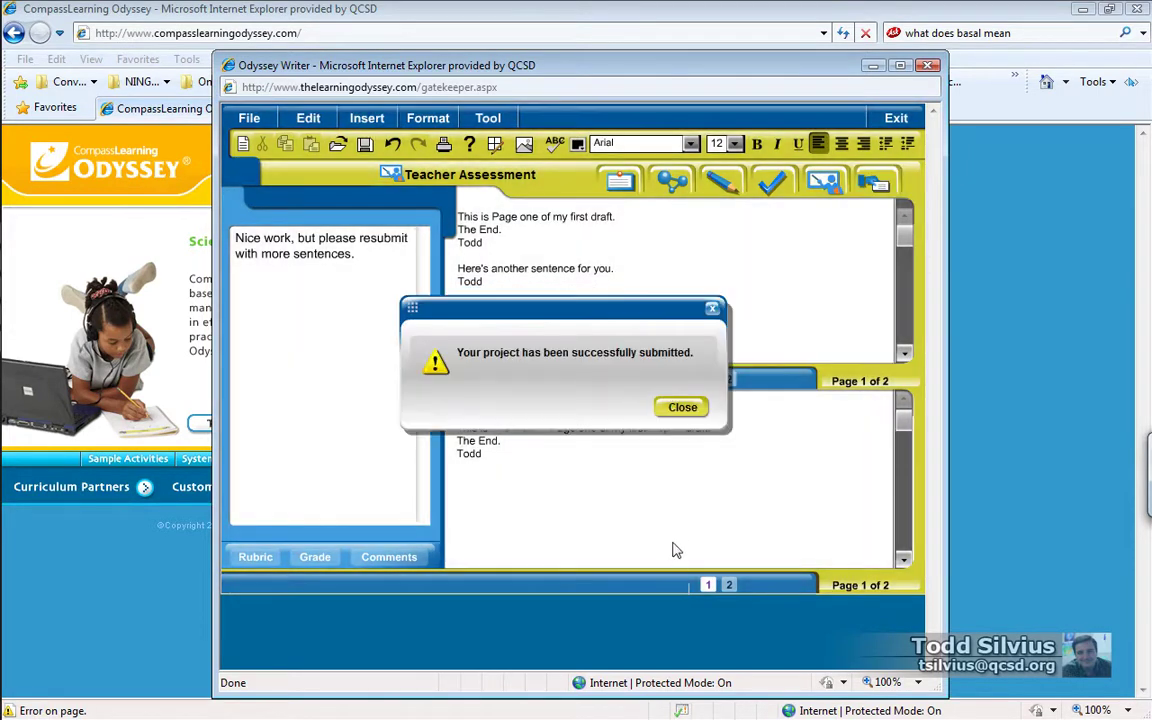
pyautogui.click(683, 409)
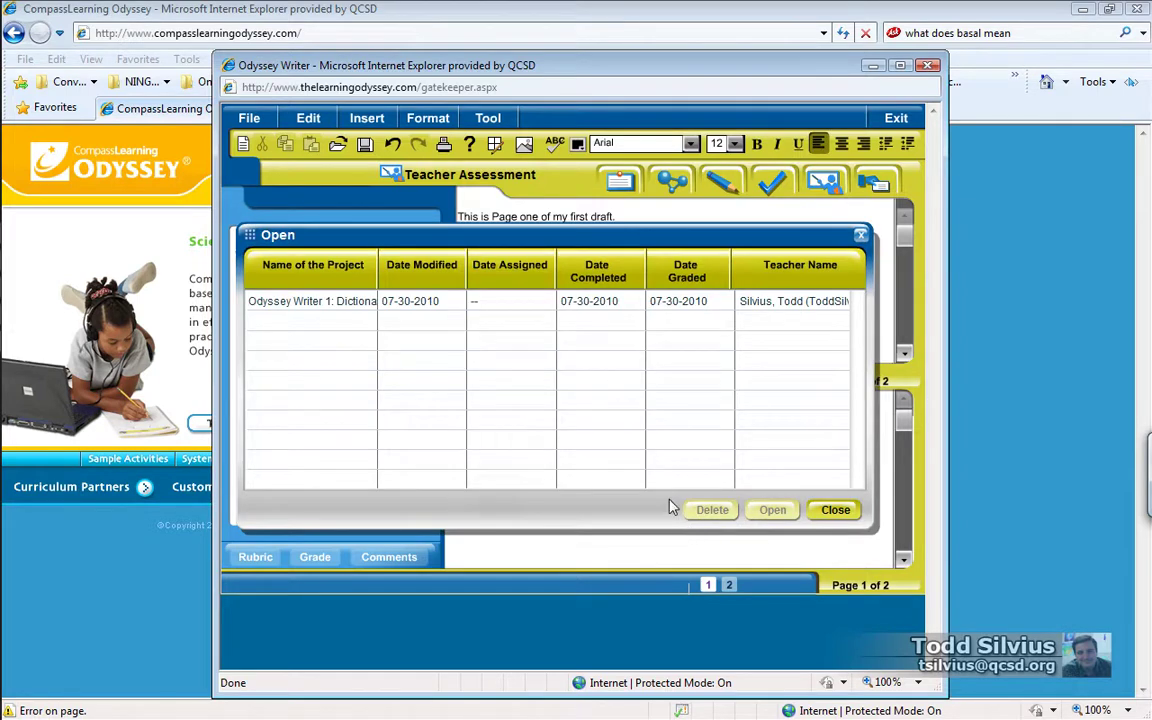
pyautogui.click(835, 509)
# Step: Exit the student session and log in with the teacher account after one failed attempt
pyautogui.click(896, 118)
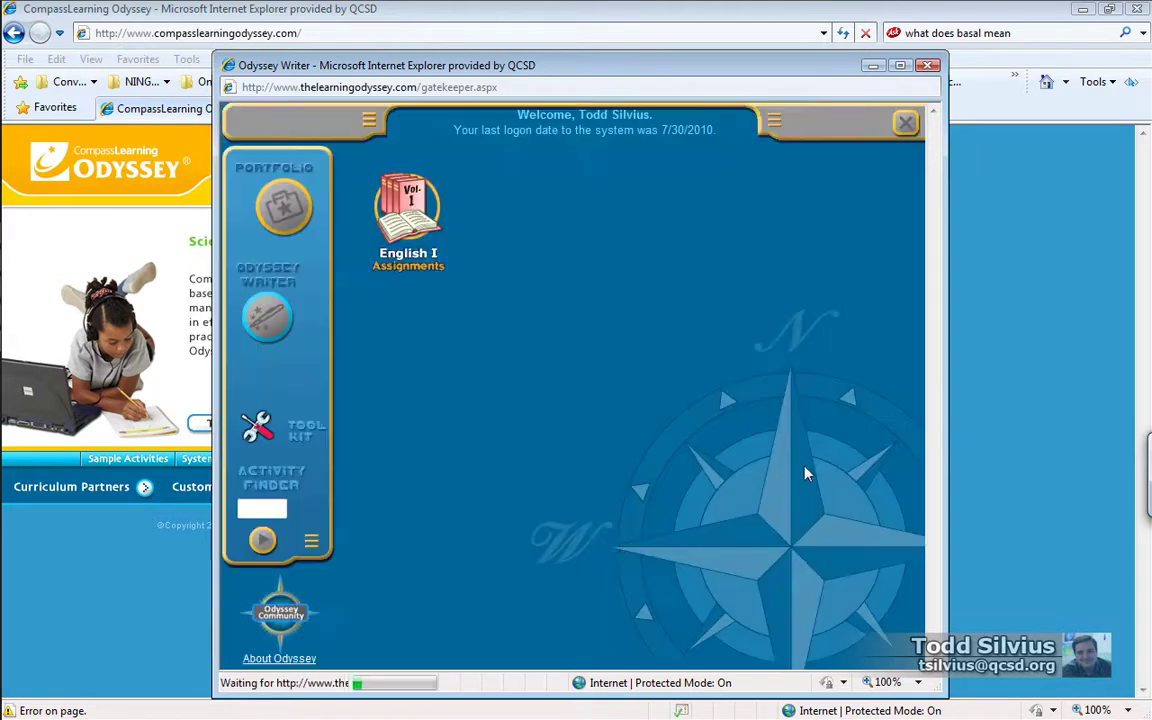
pyautogui.click(905, 122)
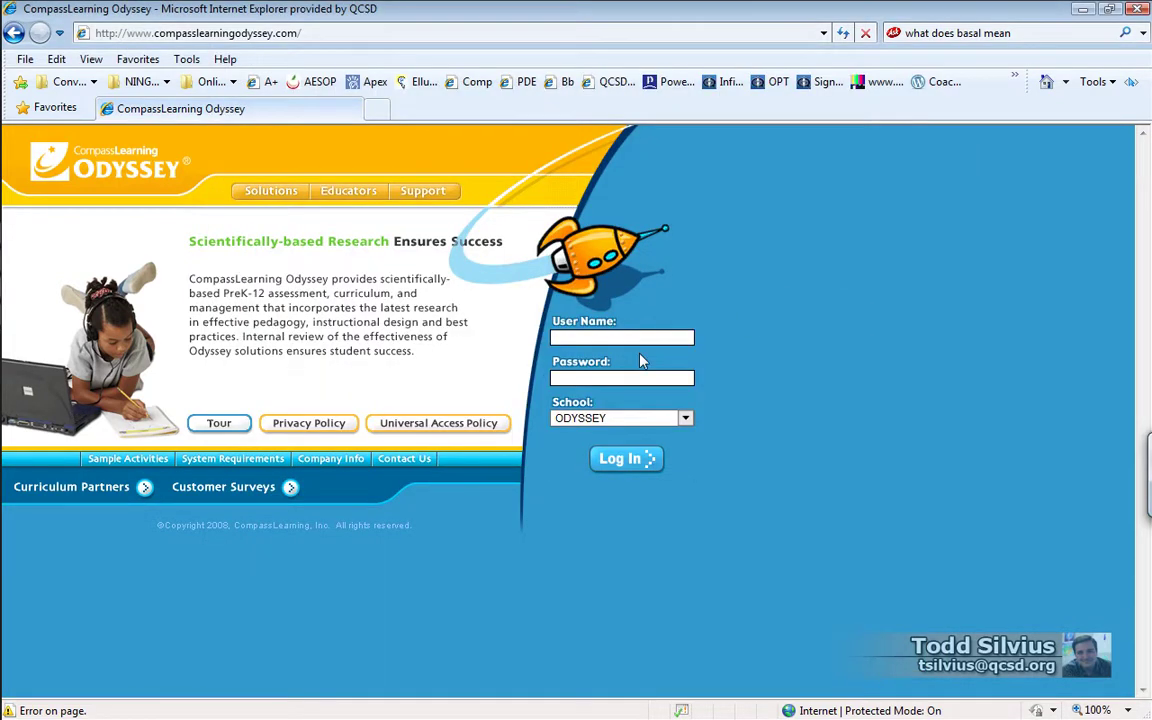
pyautogui.press('Return')
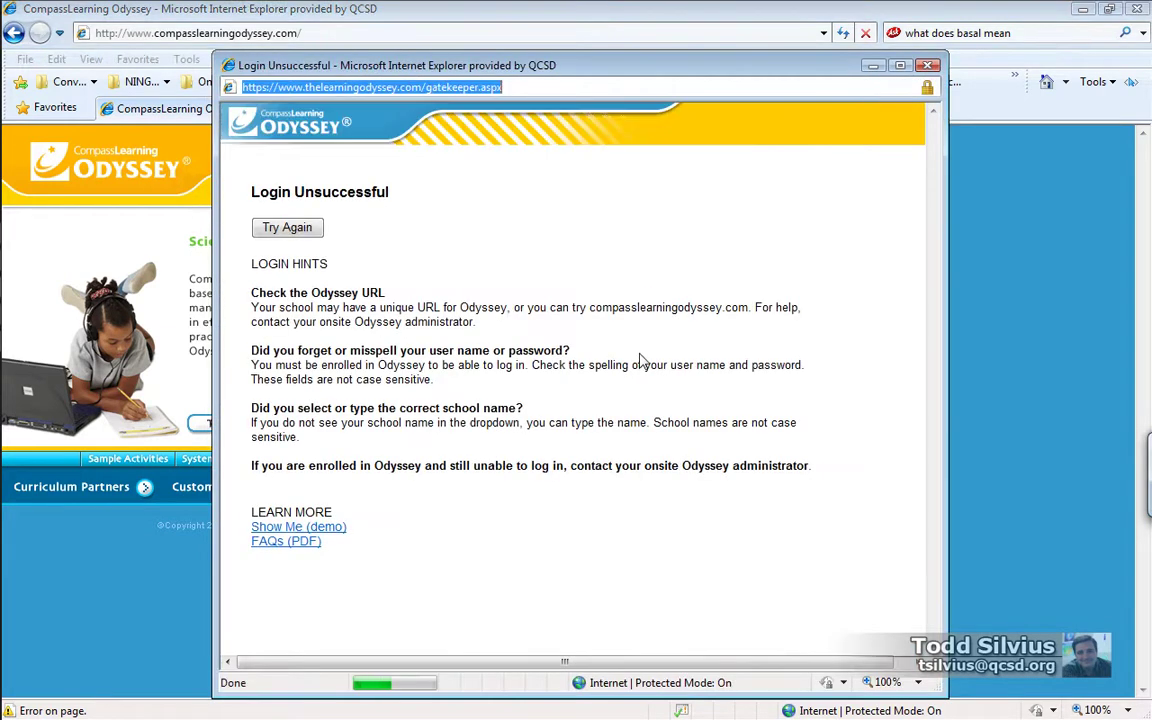
pyautogui.hotkey('alt', 'F4')
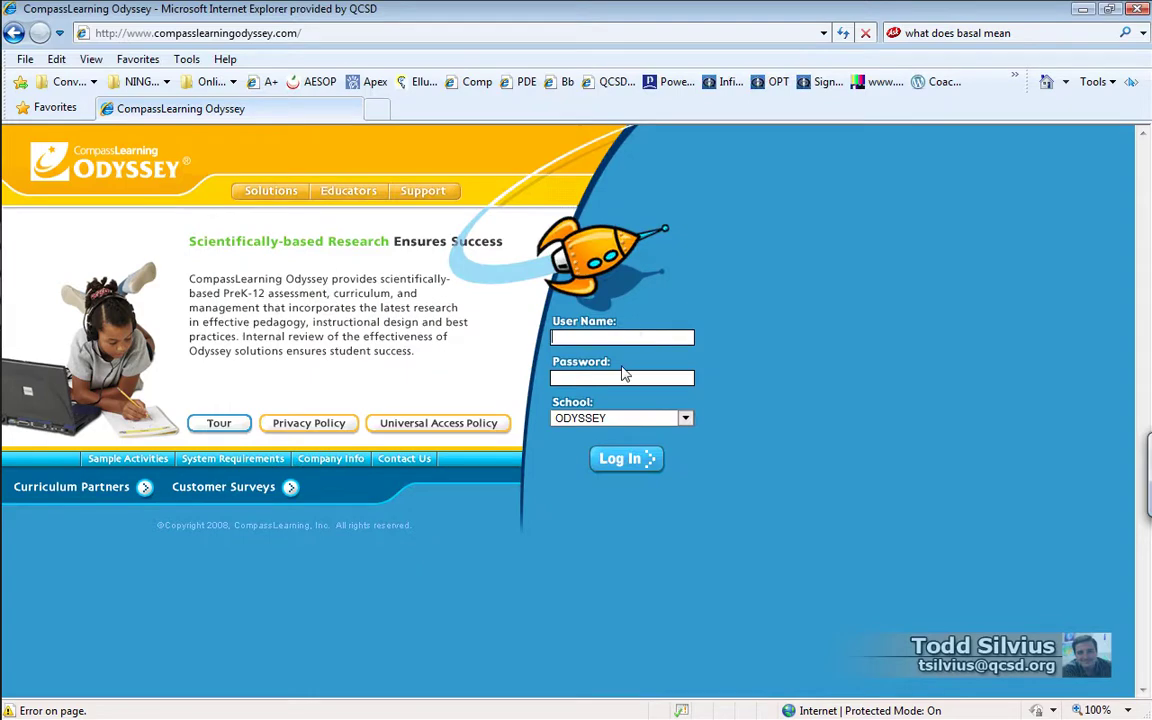
pyautogui.press('Return')
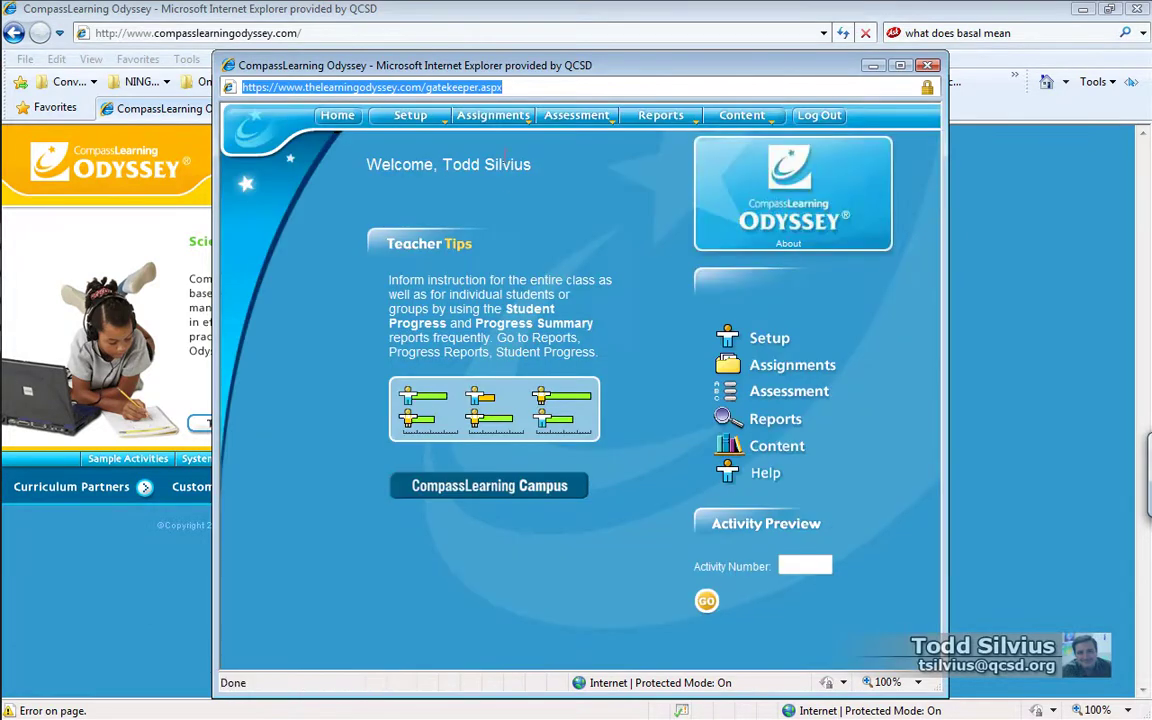
# Step: List the submitted Writer projects from Assignments, accepting the security warning
pyautogui.moveTo(493, 115)
pyautogui.click(455, 208)
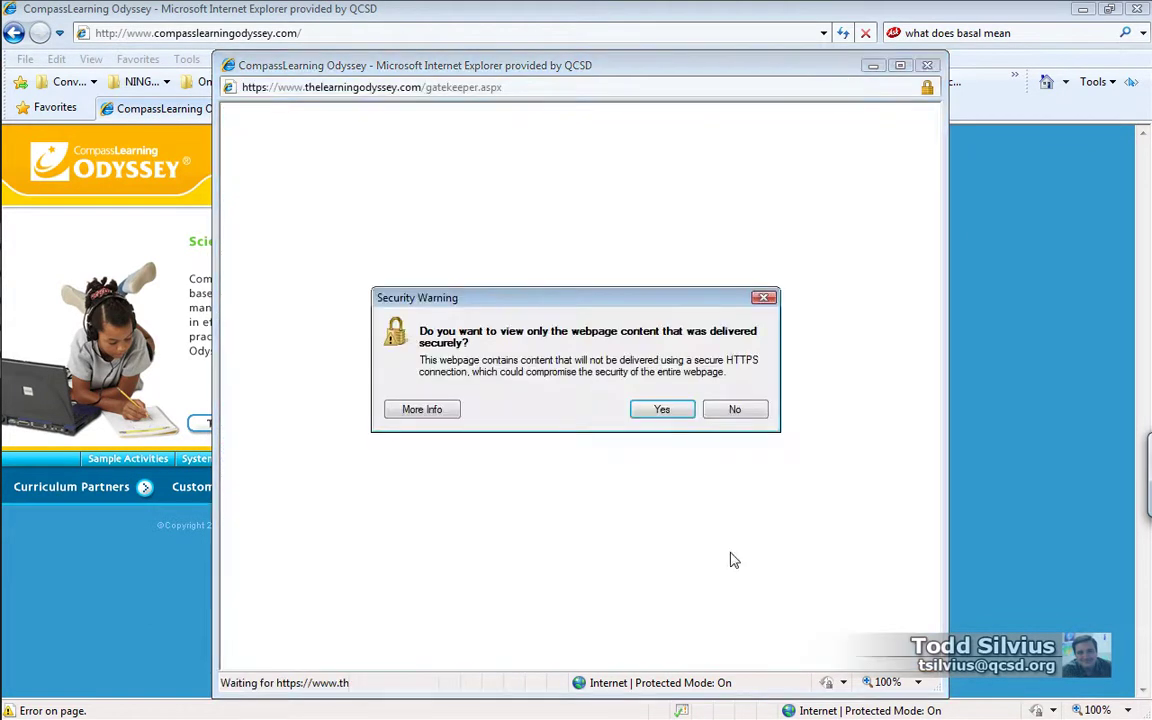
pyautogui.click(655, 412)
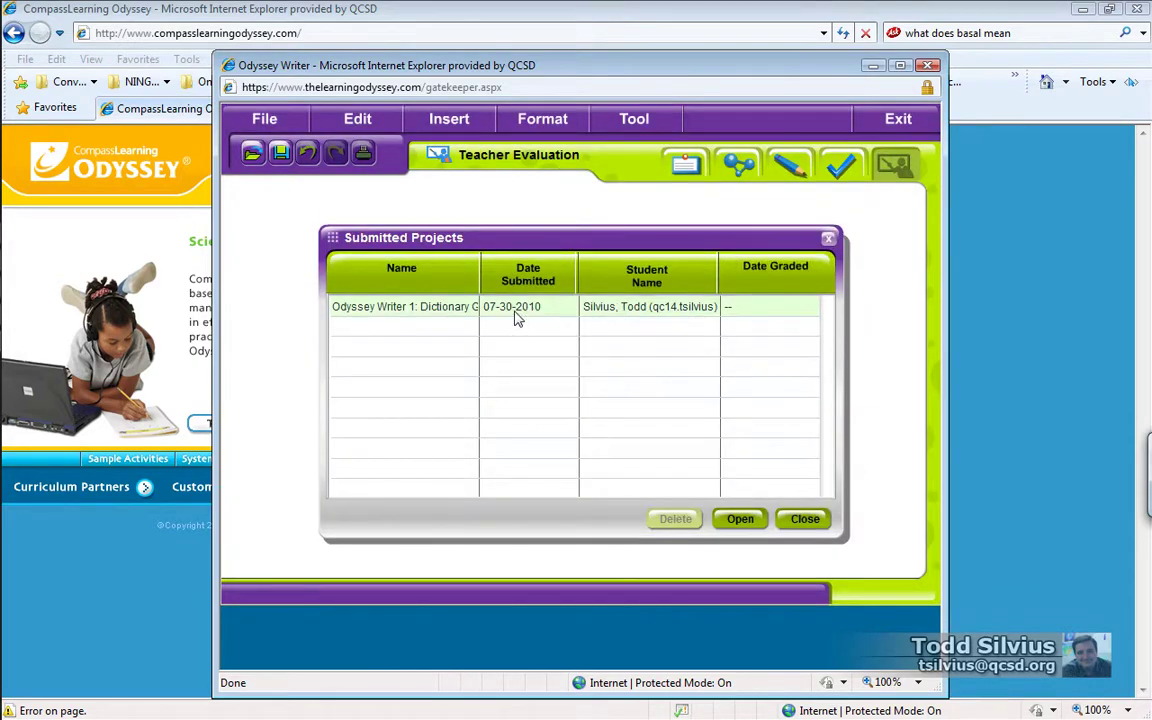
# Step: Open the student's resubmitted project and review the newly added sentence
pyautogui.click(538, 314)
pyautogui.click(742, 521)
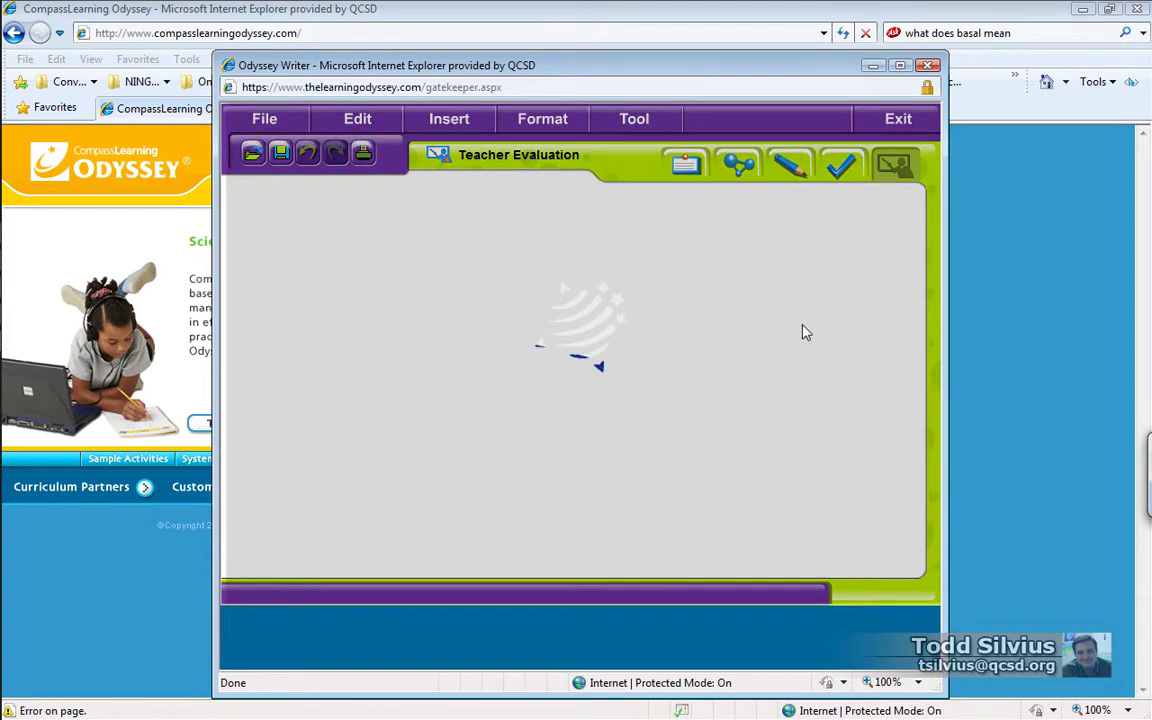
pyautogui.hotkey('alt', 'Tab')
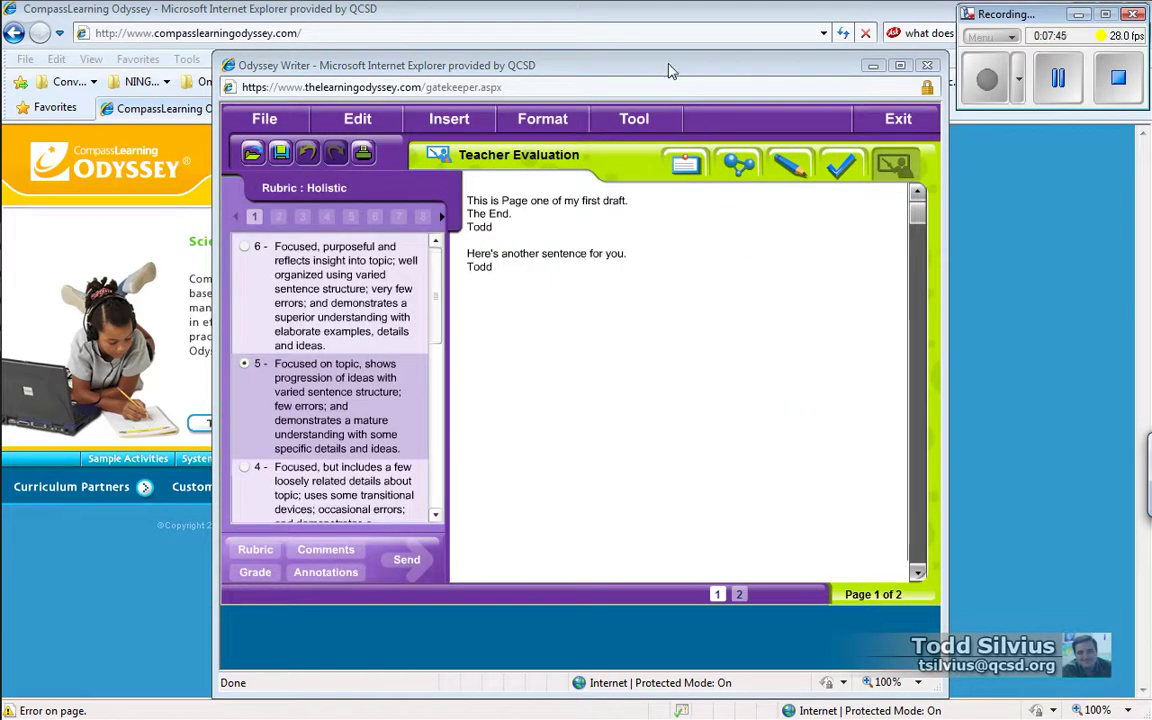
pyautogui.click(605, 65)
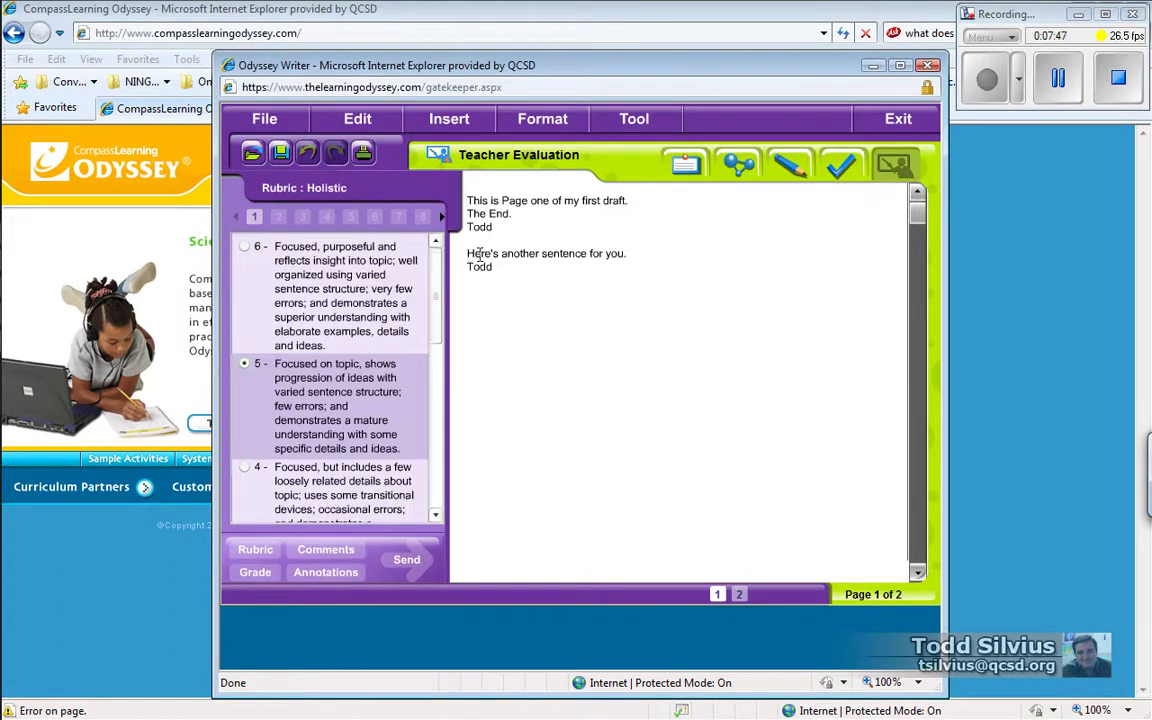
pyautogui.moveTo(477, 255); pyautogui.dragTo(648, 255)
pyautogui.click(673, 257)
# Step: Comment "Thank you. That additional sentence makes the difference." and send it back under Language Arts, Third
pyautogui.click(332, 553)
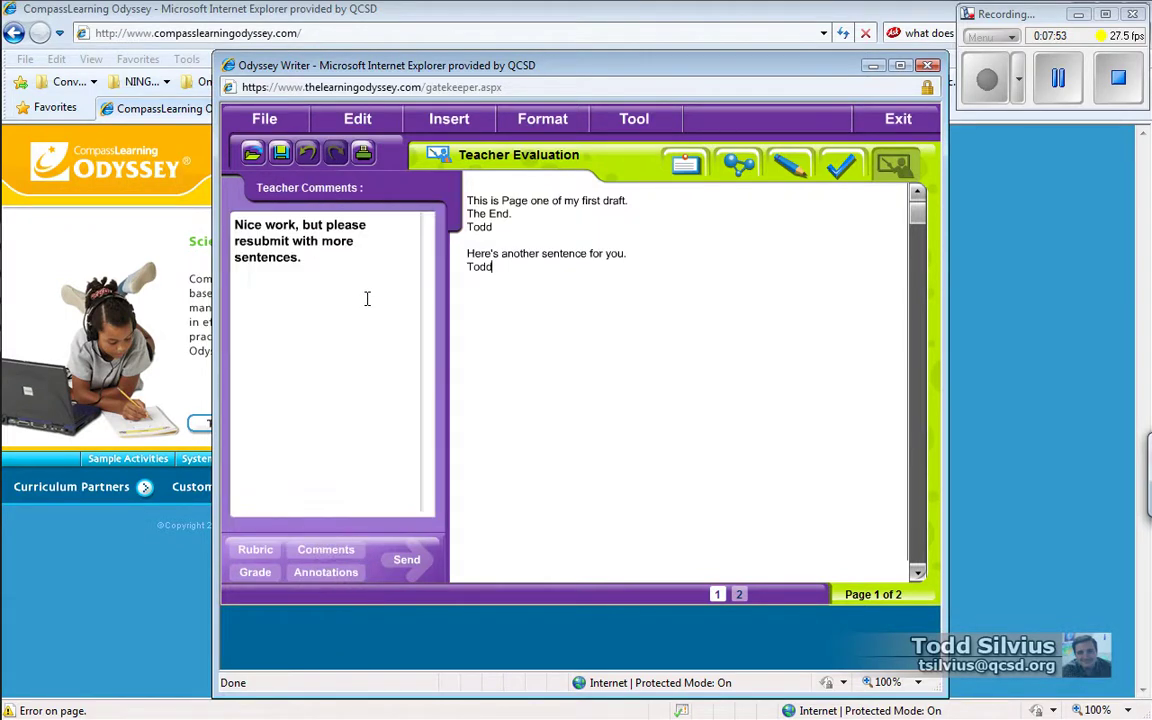
pyautogui.press('Return')
pyautogui.press('Return')
pyautogui.write('Thank you. That additionals')
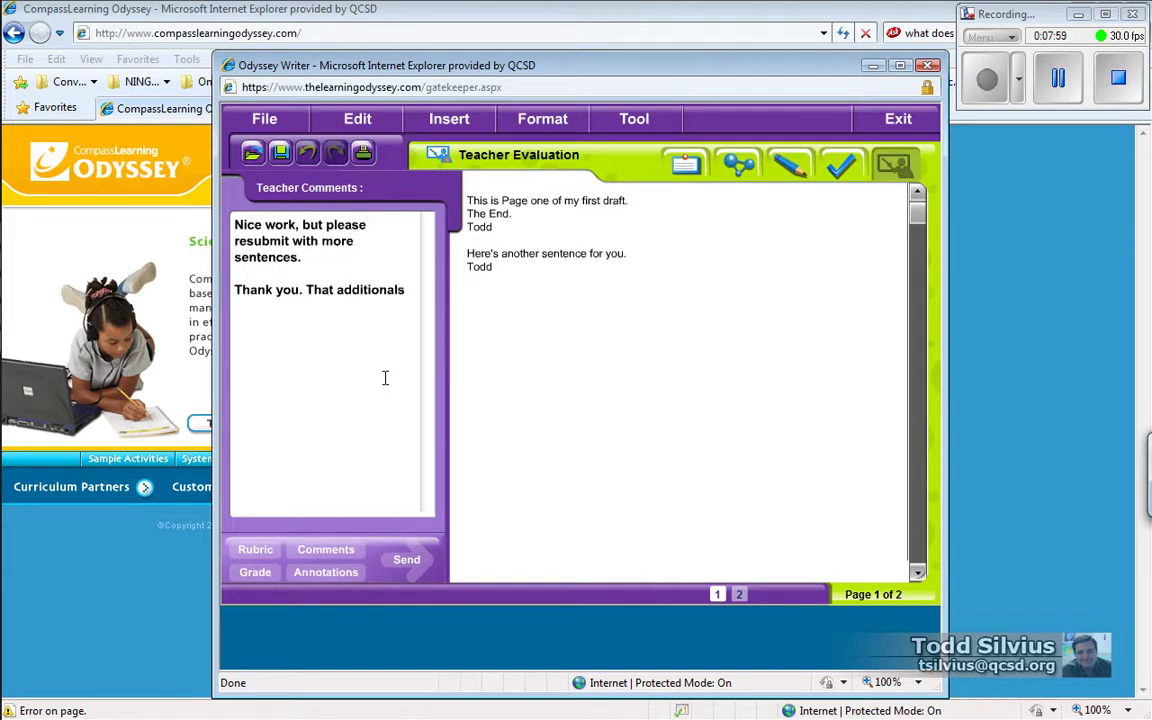
pyautogui.press('BackSpace')
pyautogui.write('sentence ')
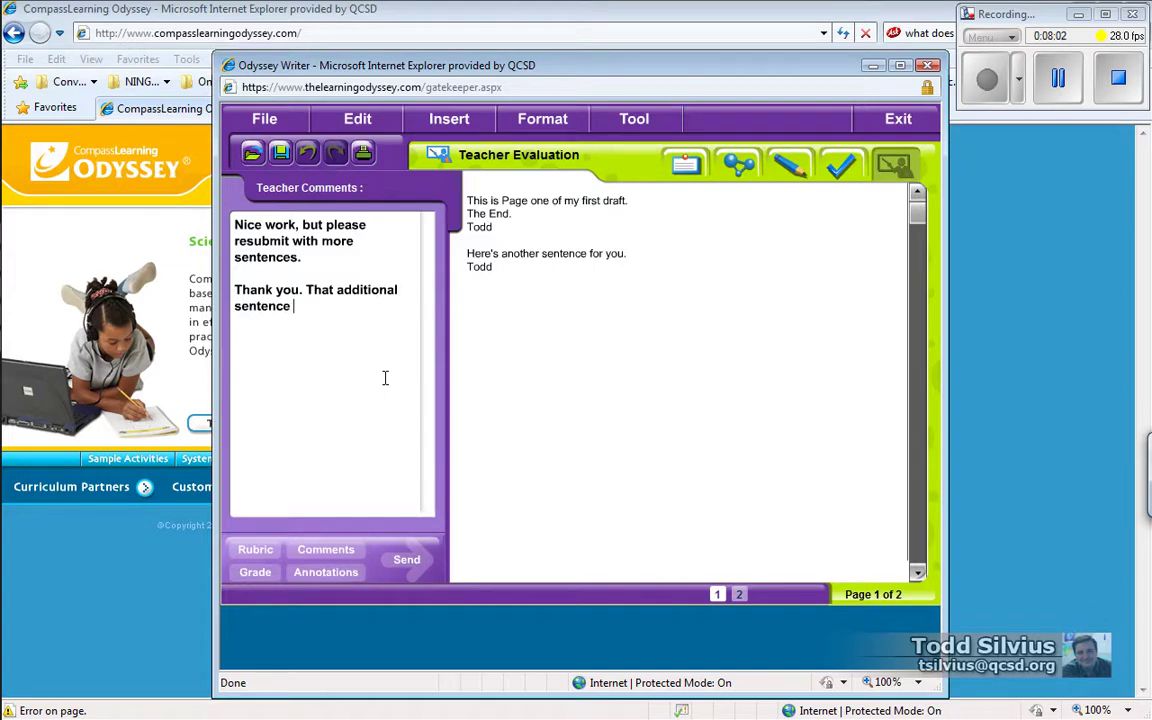
pyautogui.write('makes the difference.')
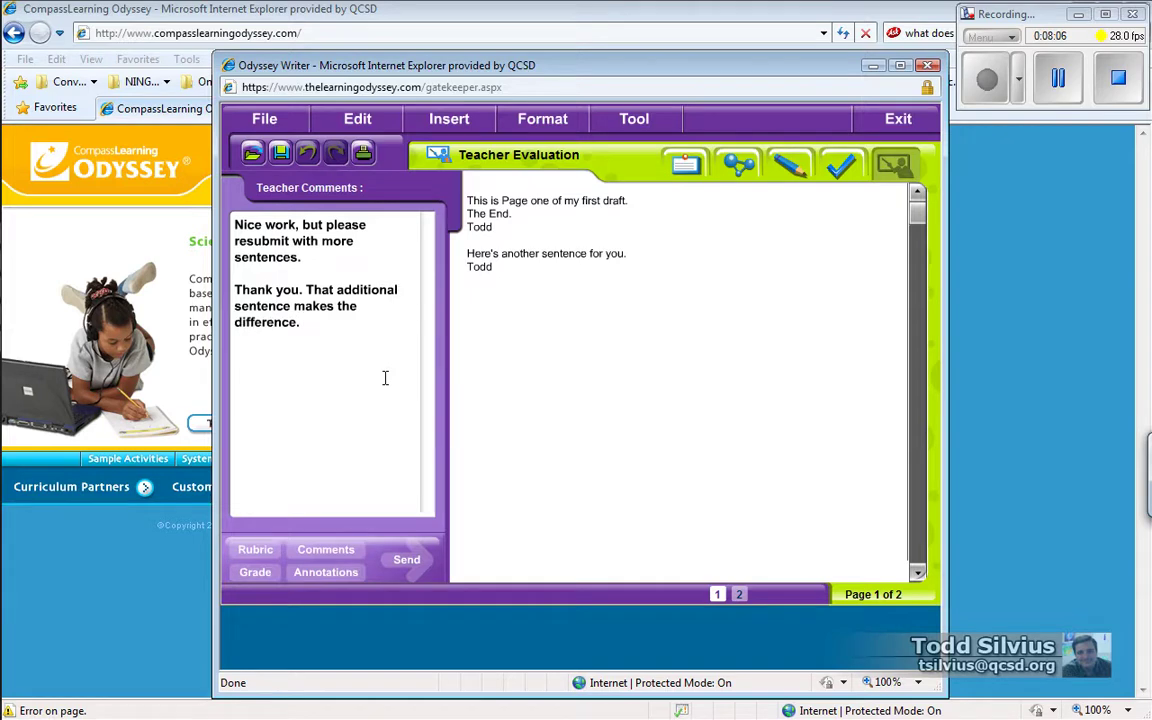
pyautogui.click(410, 560)
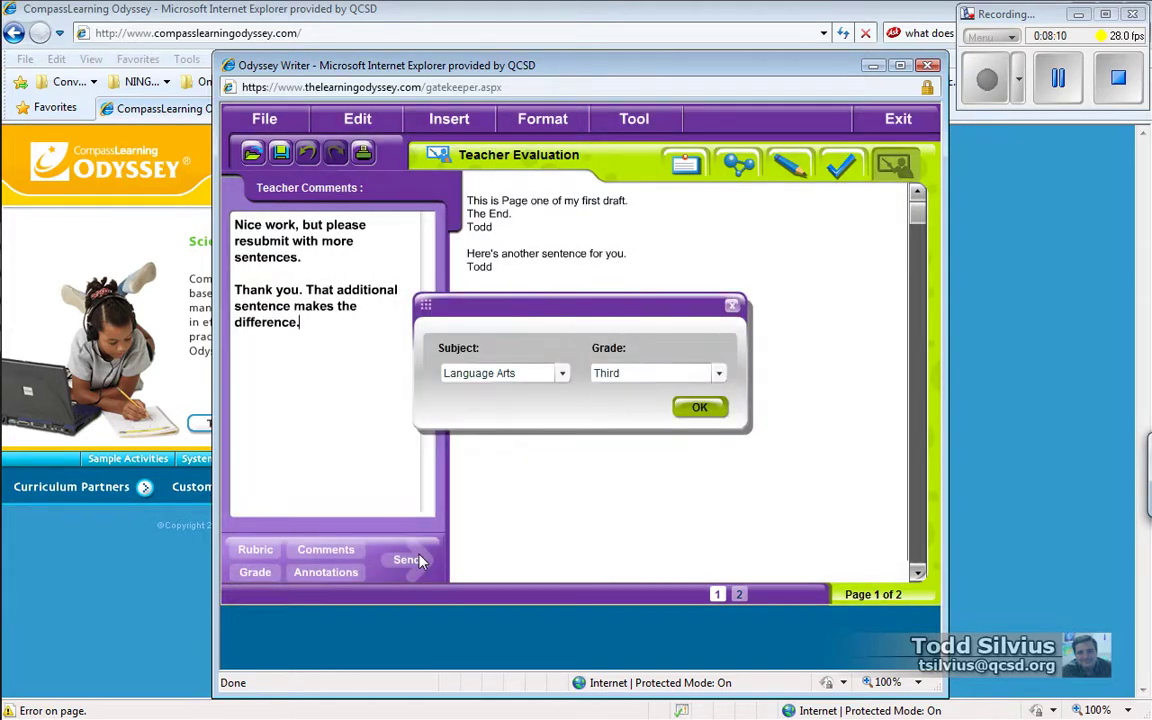
pyautogui.click(706, 408)
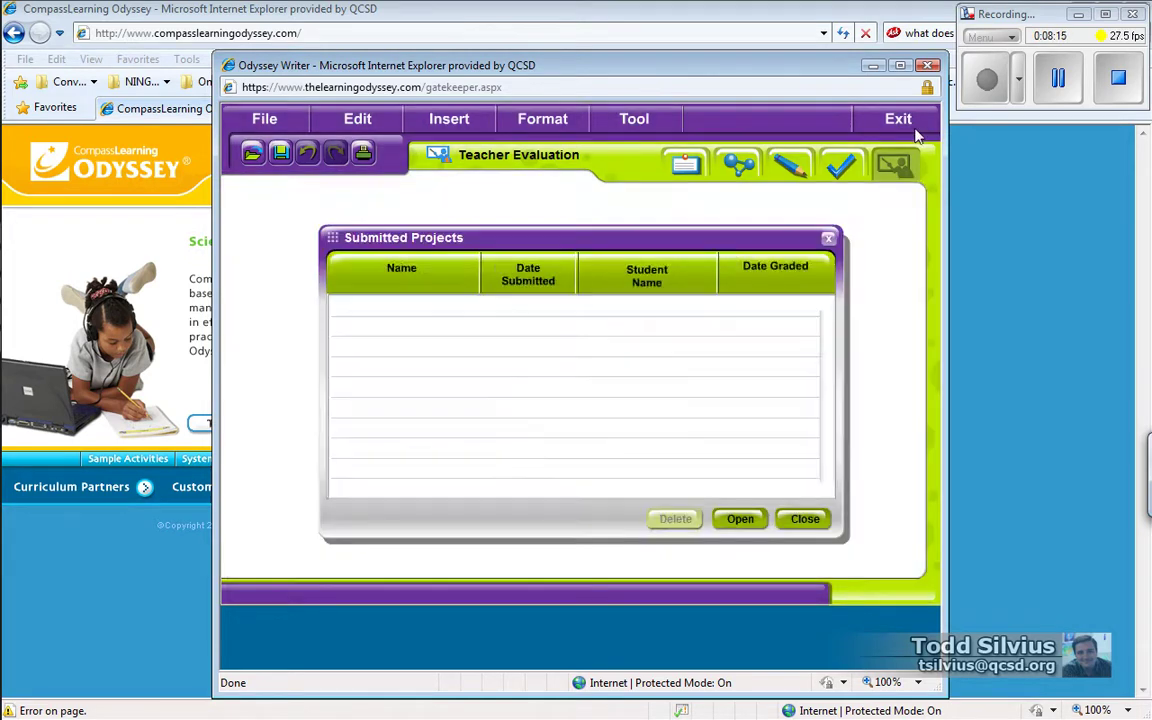
# Step: Close the empty Submitted Projects list and exit Writer to the teacher home page
pyautogui.click(783, 522)
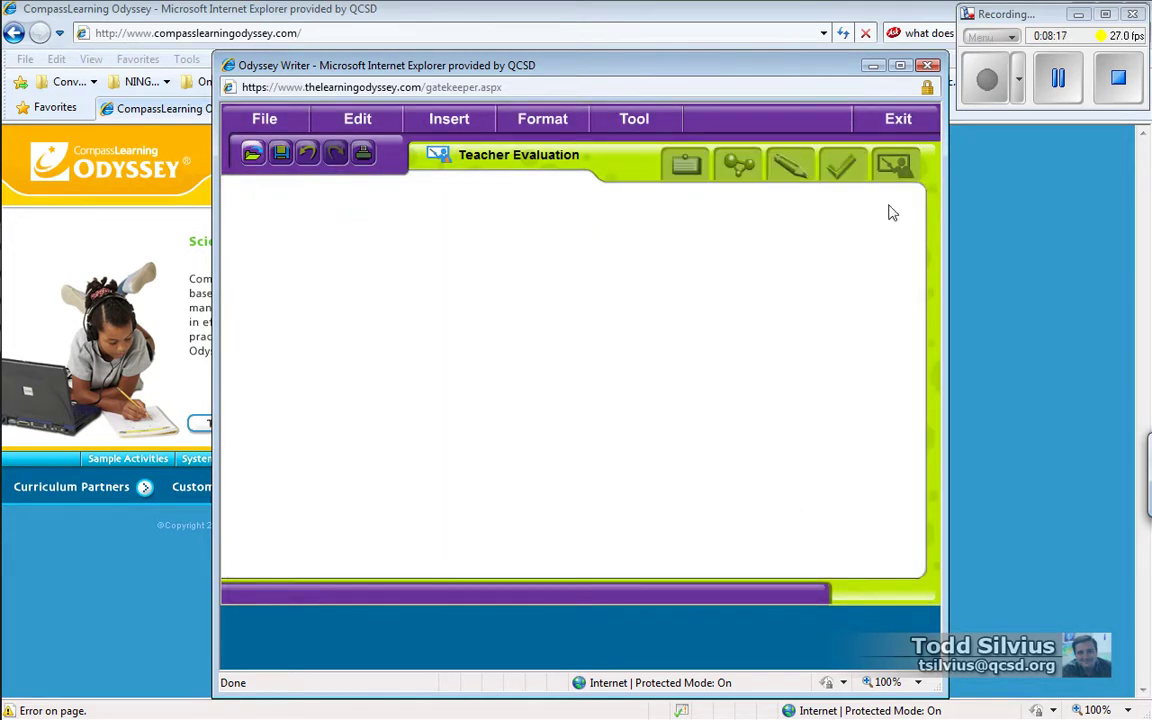
pyautogui.click(897, 118)
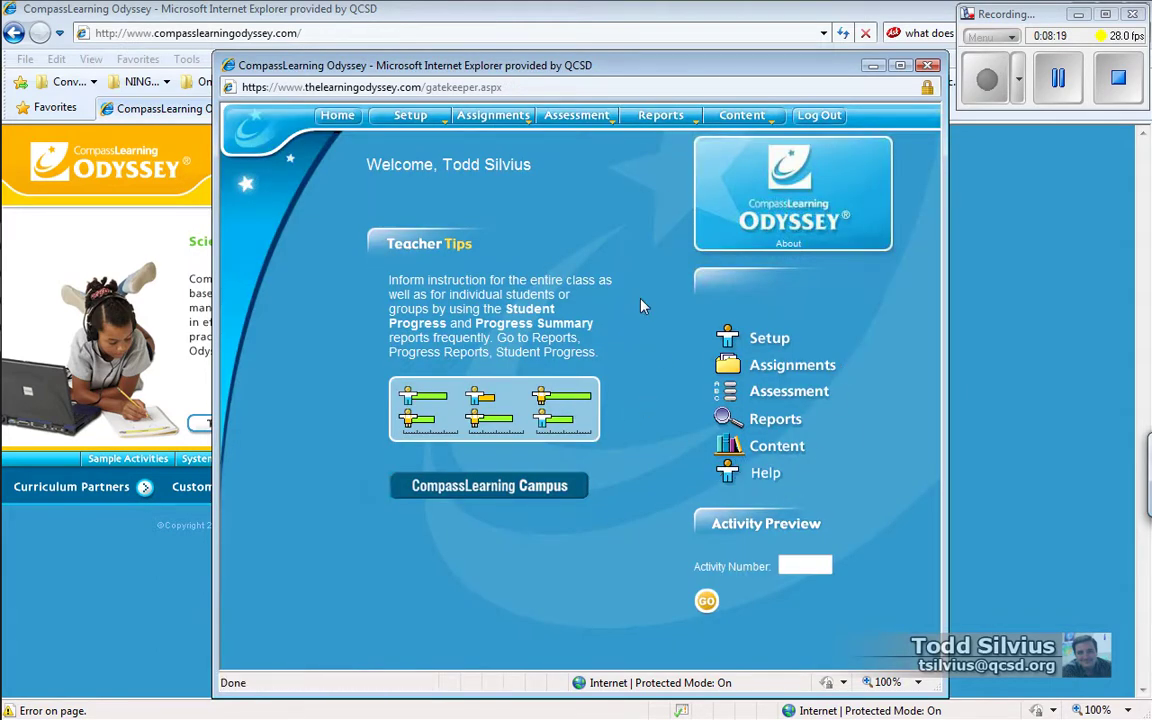